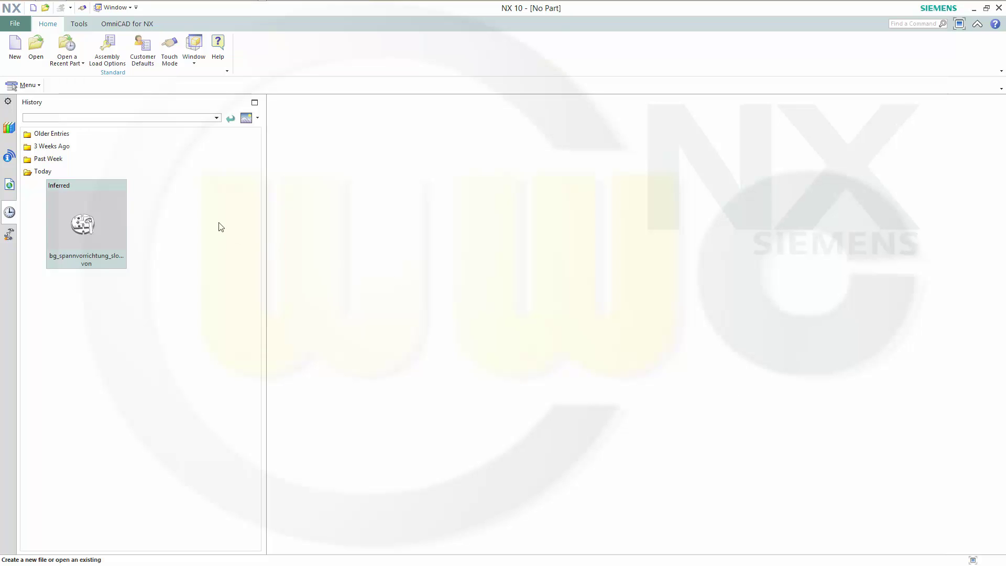
# Open the bg_spannvorrichtung_slow assembly and create an A3 drawing of it as bg_spannvorrichtung_slow_dwg2.prt, leaving the title block values empty
pyautogui.click(83, 224)
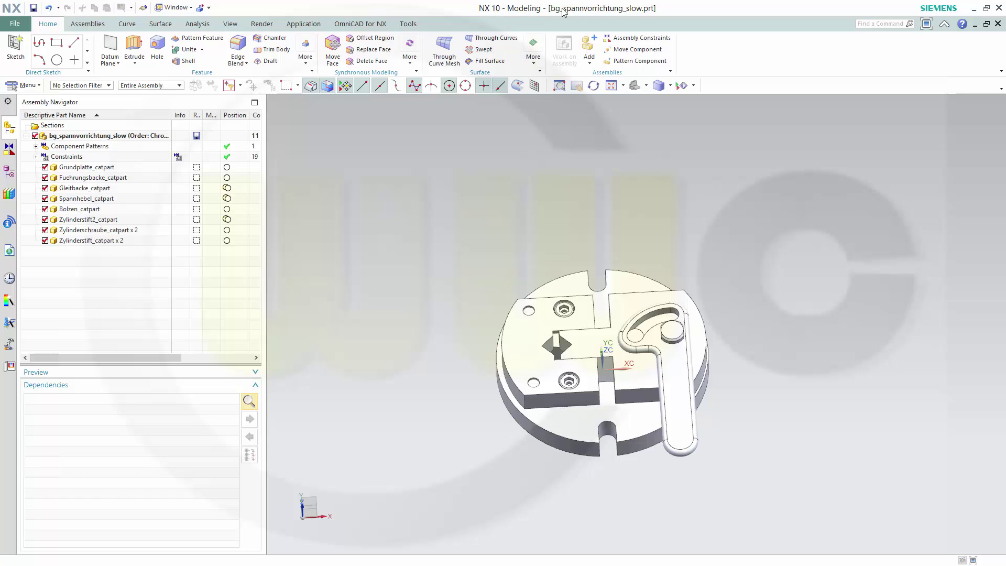
pyautogui.click(15, 24)
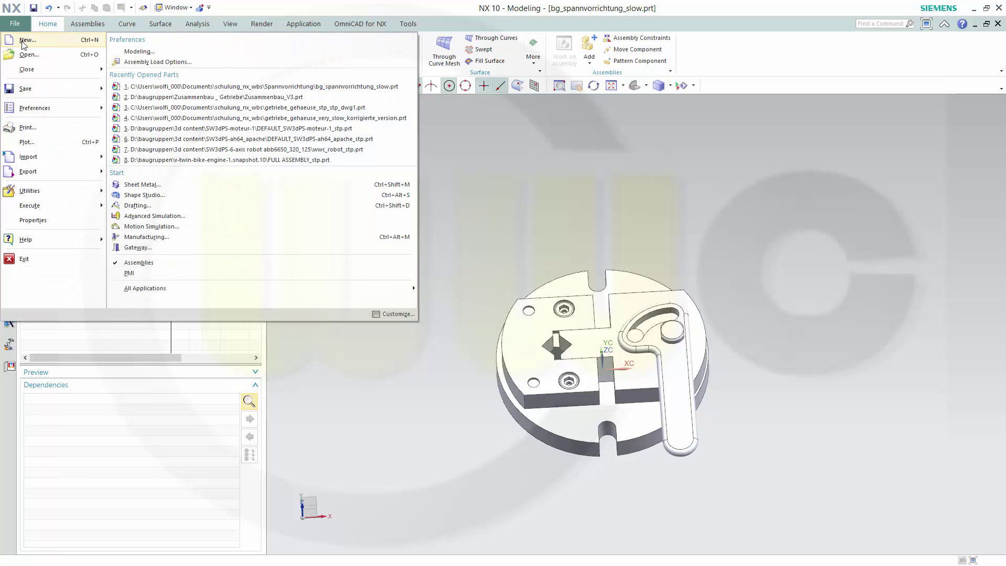
pyautogui.click(23, 41)
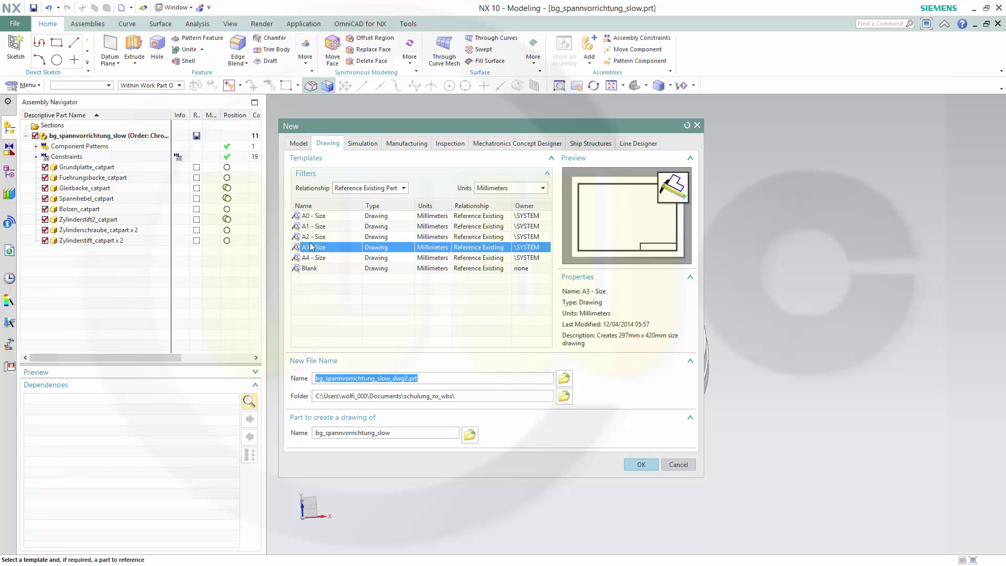
pyautogui.click(641, 464)
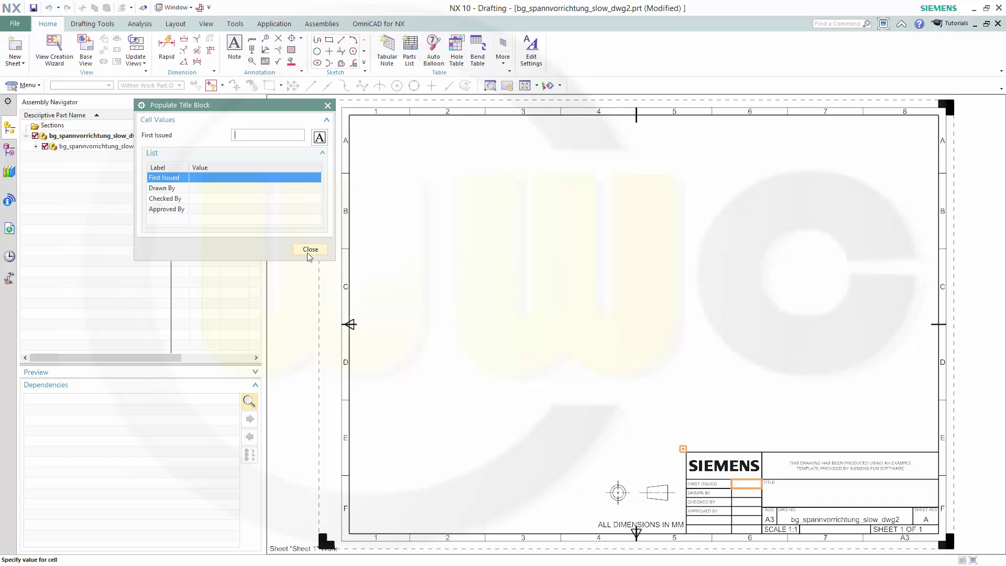
pyautogui.click(308, 251)
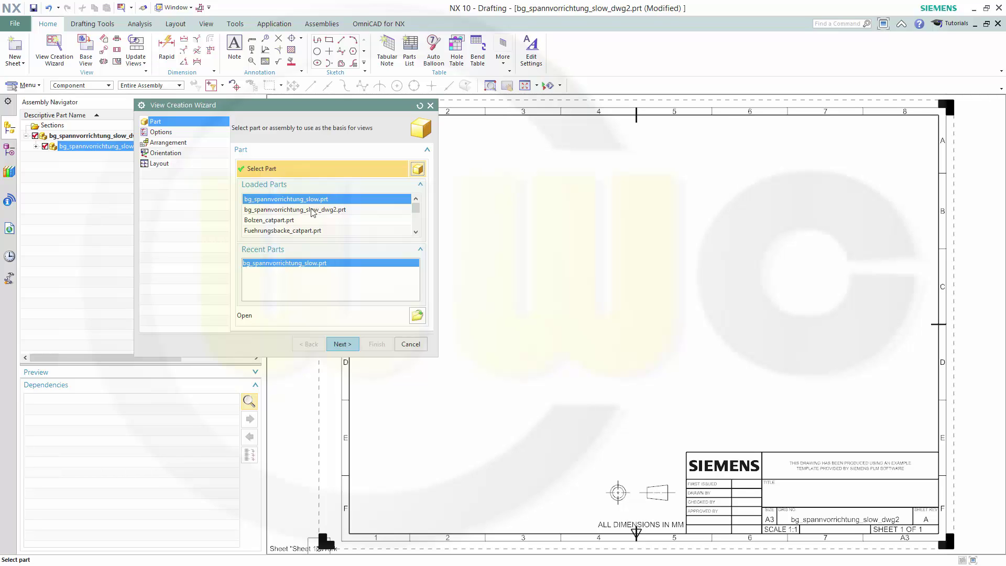
# Set the scale of the new drawing view to 1:2 in the View Creation Wizard
pyautogui.click(164, 134)
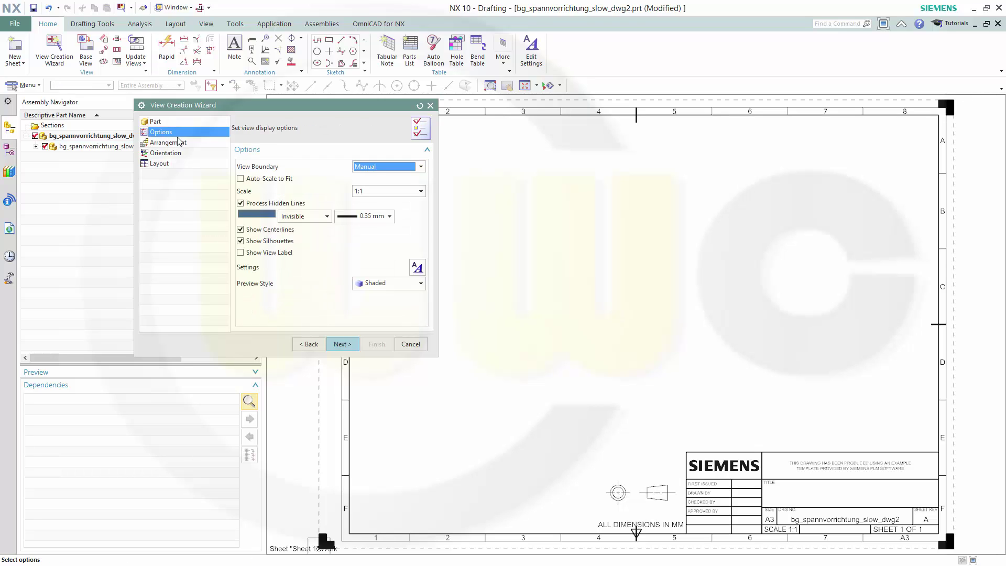
pyautogui.click(422, 193)
pyautogui.click(388, 240)
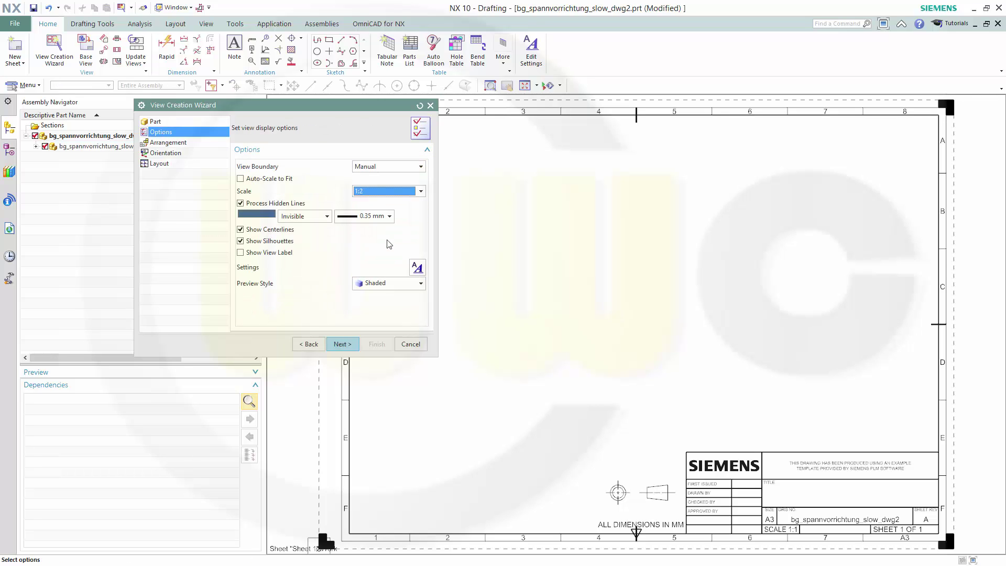
# Choose the geschlossene_position arrangement and place the assembly's top view in the upper middle of the sheet
pyautogui.click(171, 153)
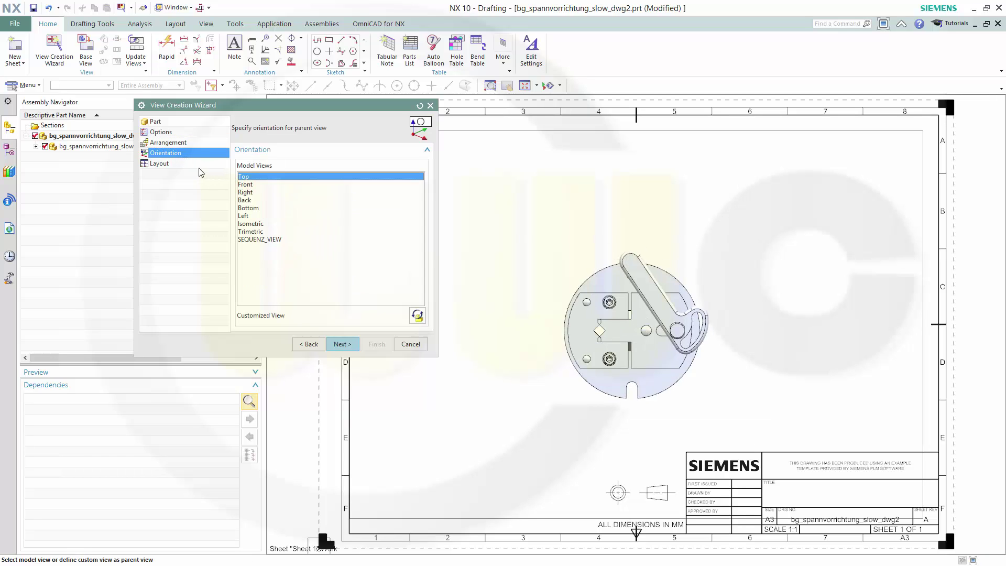
pyautogui.click(178, 144)
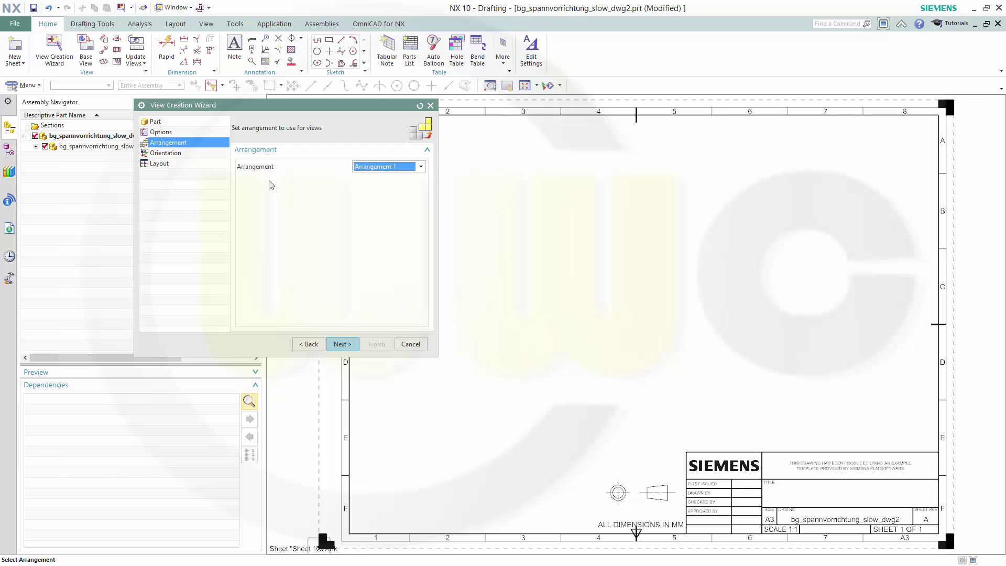
pyautogui.click(420, 168)
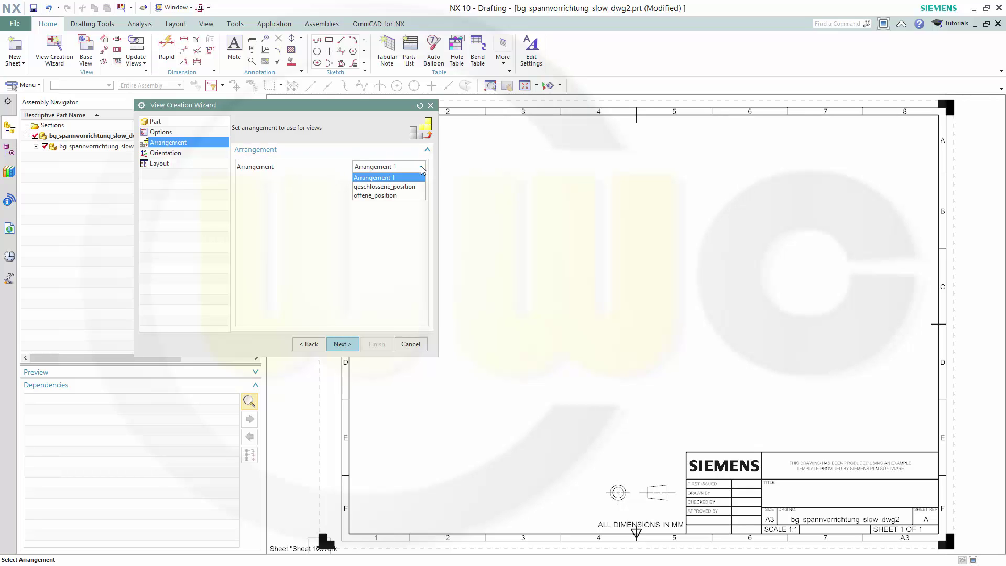
pyautogui.click(402, 188)
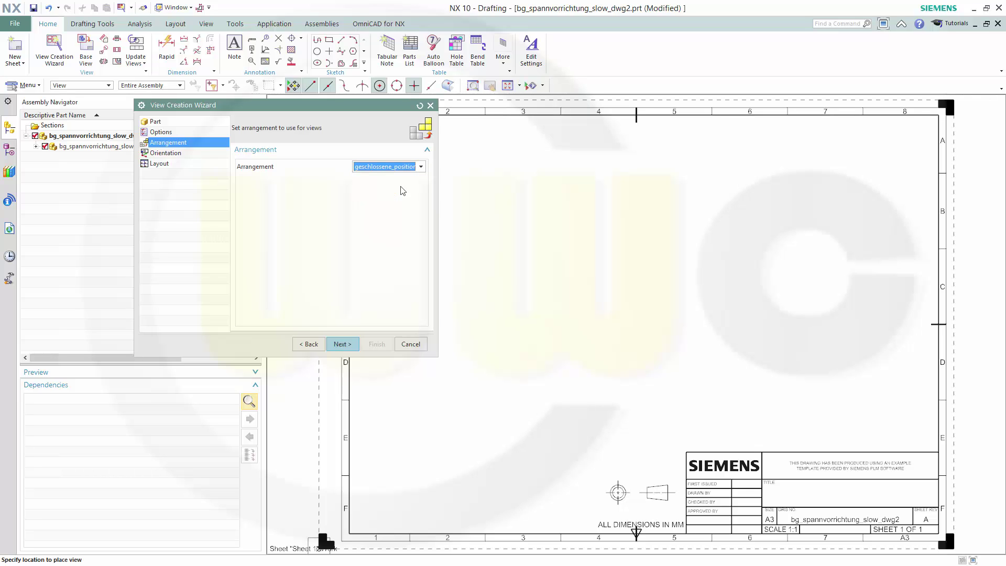
pyautogui.click(164, 163)
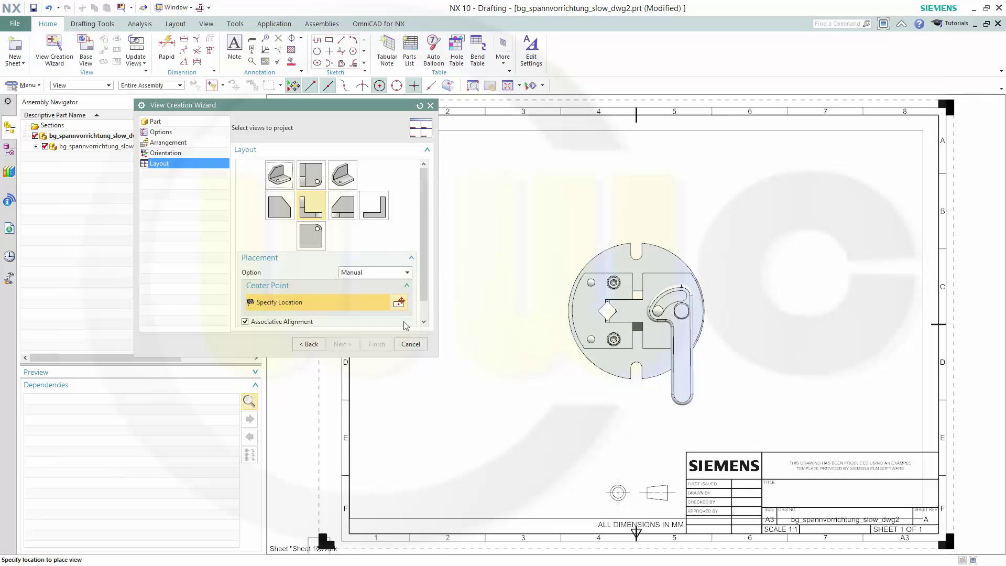
pyautogui.click(556, 271)
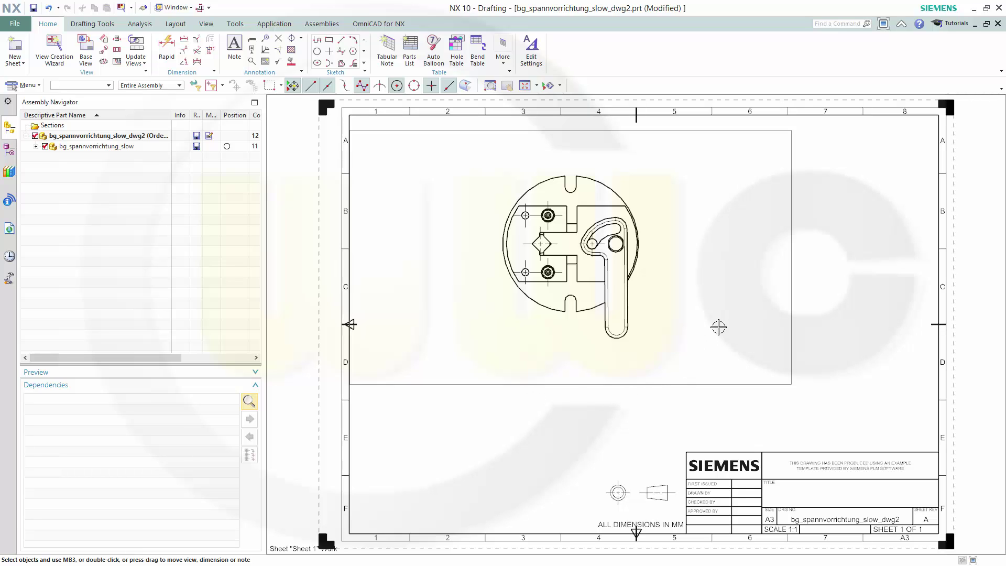
# Change the top view's boundary to Automatic Rectangle and move the view to the upper left area of the sheet
pyautogui.rightClick(789, 178)
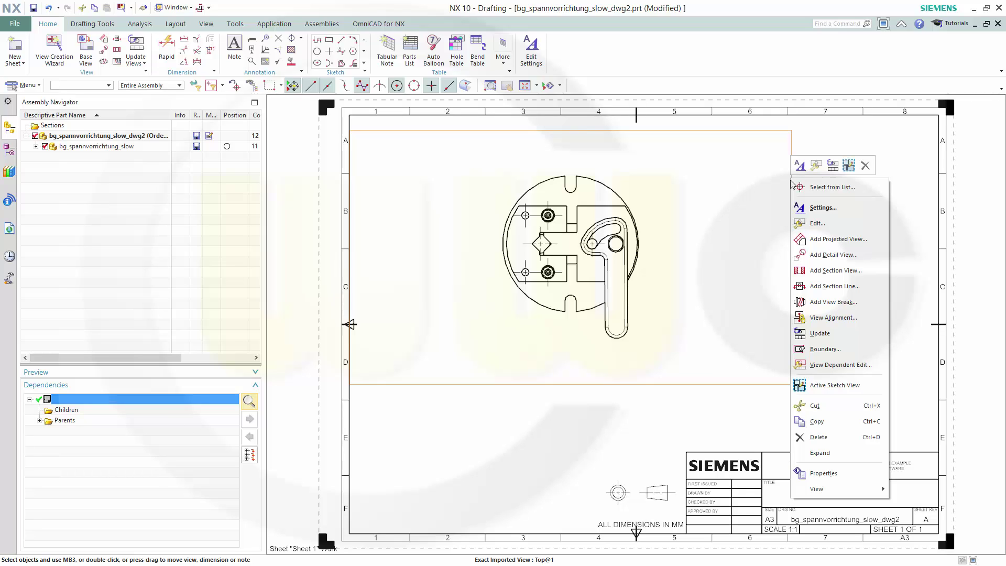
pyautogui.click(817, 349)
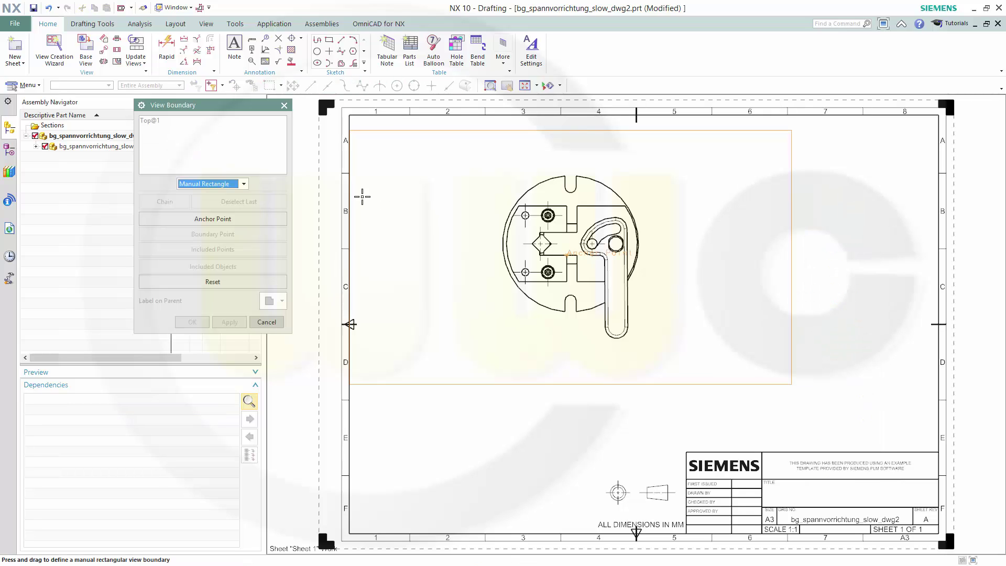
pyautogui.click(243, 183)
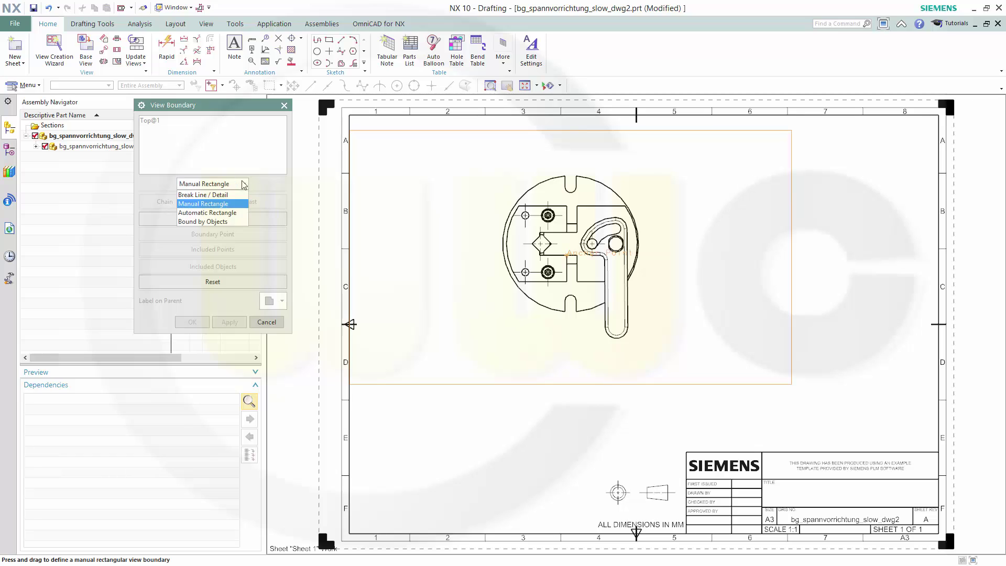
pyautogui.click(233, 212)
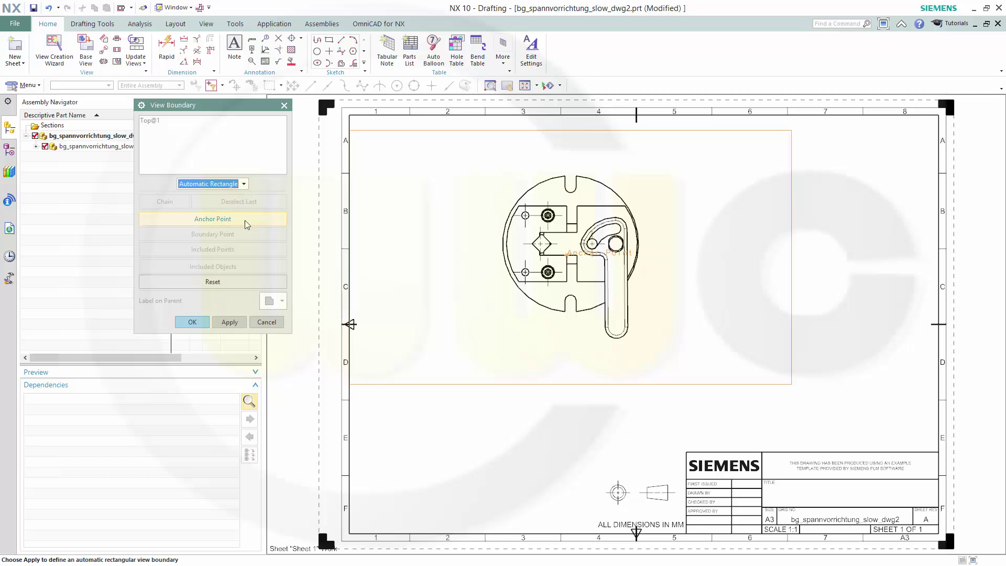
pyautogui.click(192, 322)
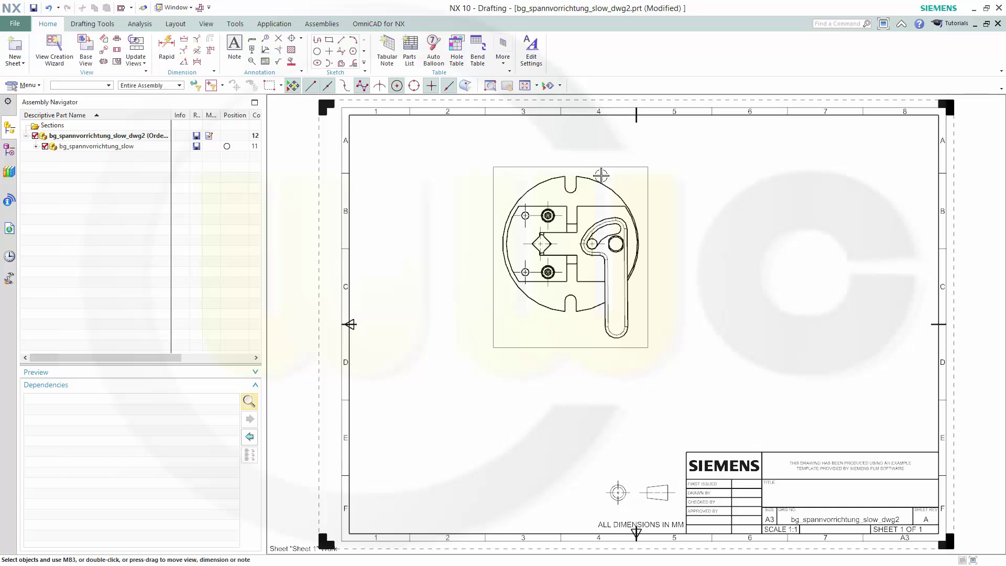
pyautogui.moveTo(581, 169); pyautogui.dragTo(476, 158)
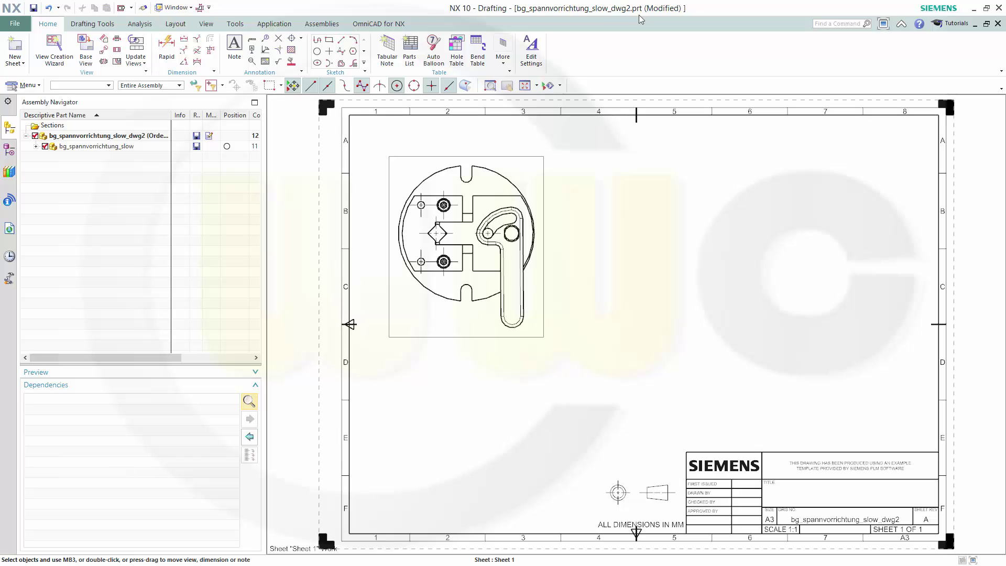
pyautogui.click(175, 7)
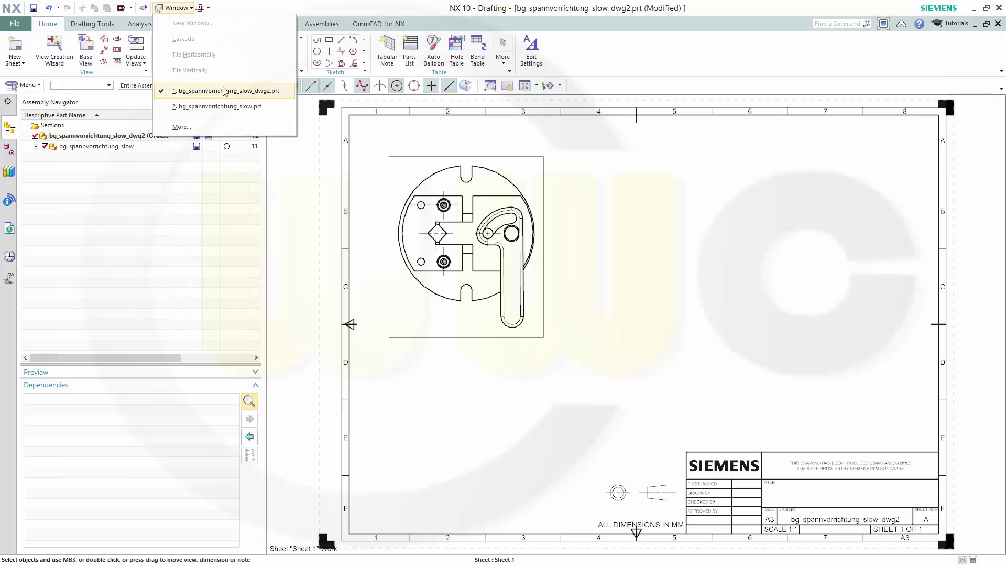
pyautogui.click(244, 91)
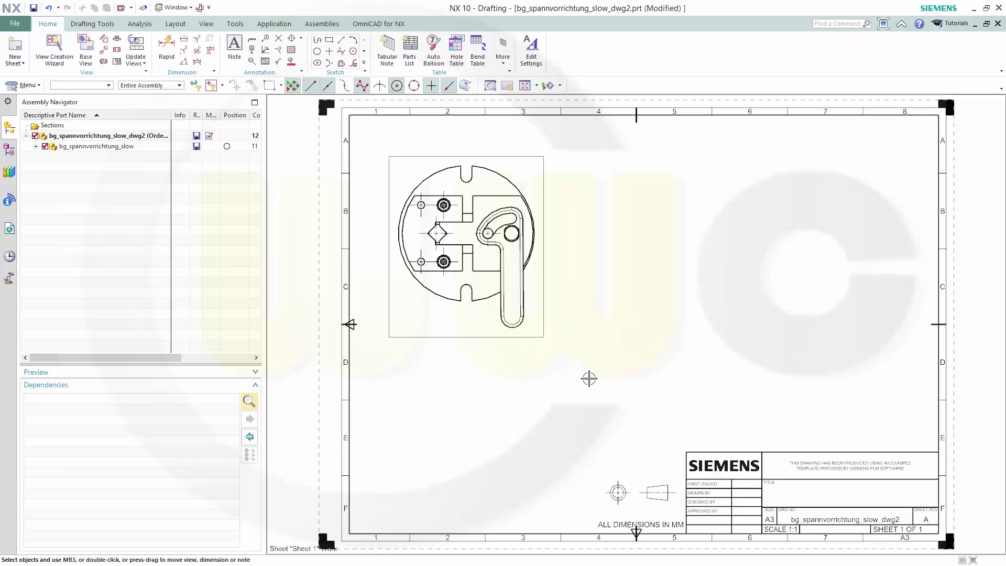
# Switch the drawing part to Modeling and activate the geschlossene_position assembly arrangement
pyautogui.hotkey('ctrl', 'm')
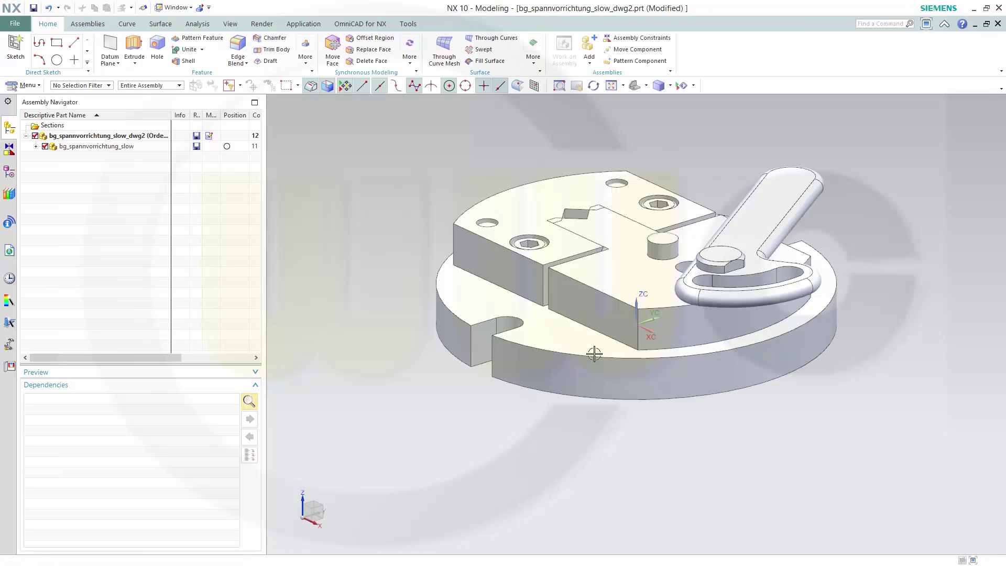
pyautogui.moveTo(661, 154); pyautogui.dragTo(364, 115, button='middle')
pyautogui.click(87, 24)
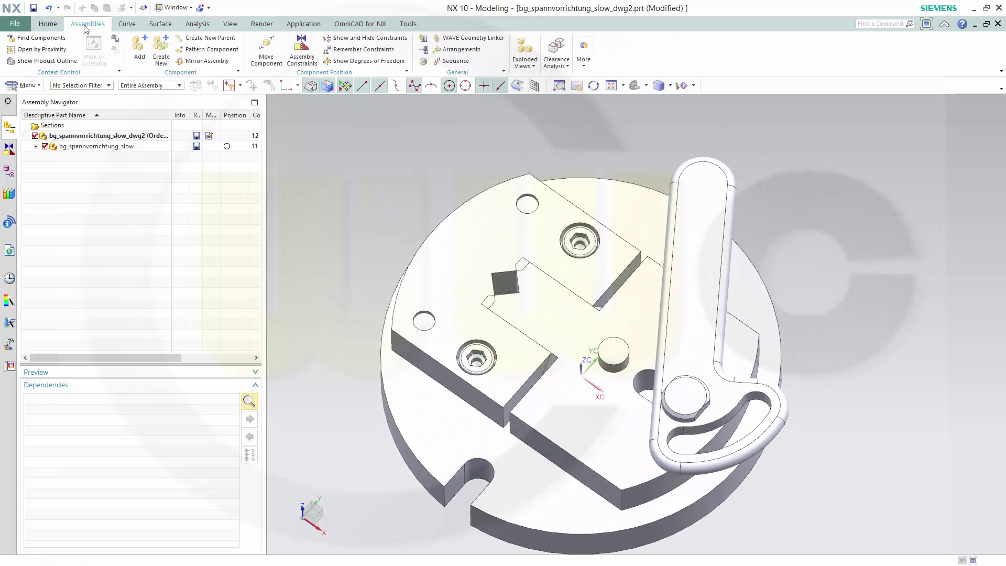
pyautogui.click(454, 50)
pyautogui.doubleClick(184, 134)
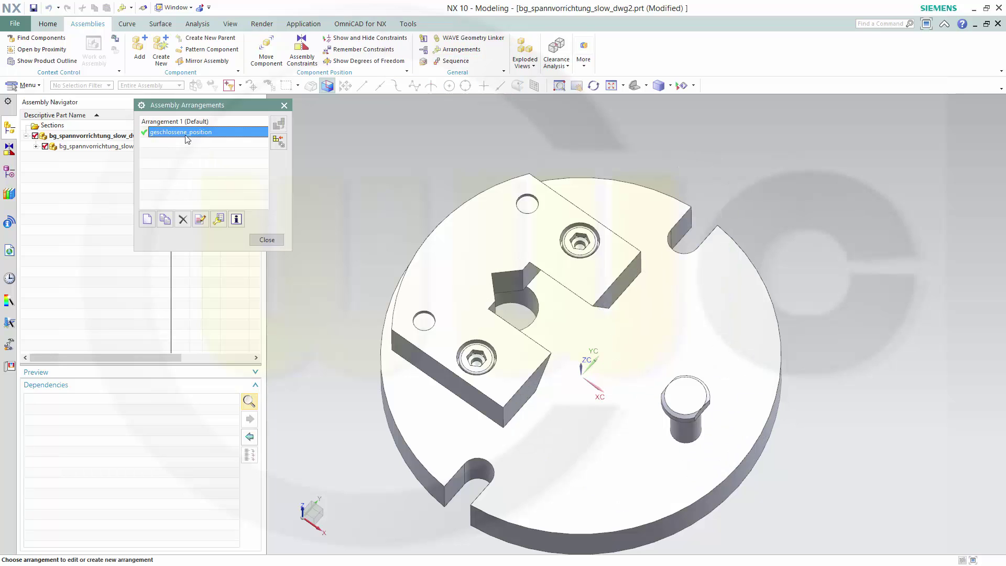
pyautogui.click(266, 240)
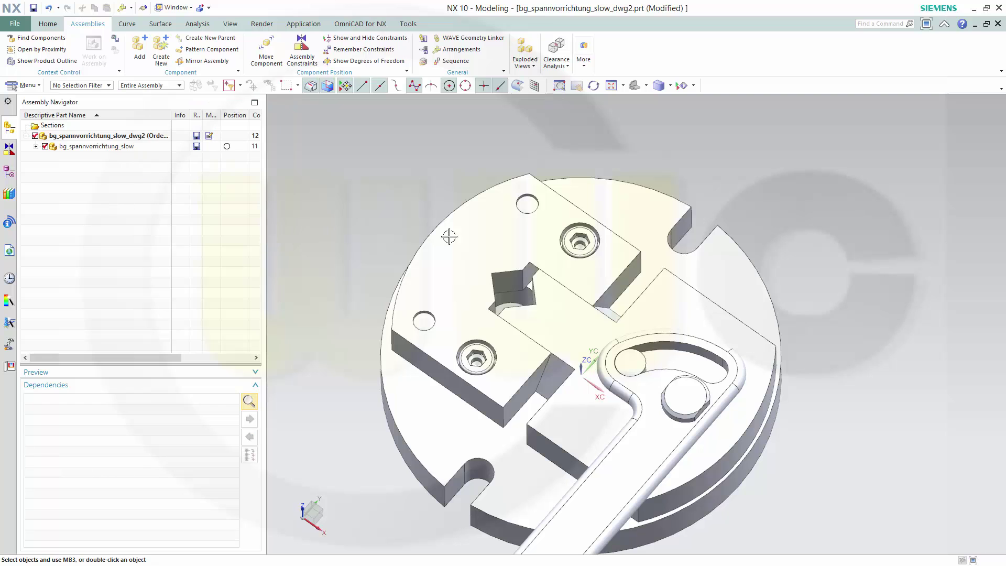
# Orient the assembly to an oblique view from above and save it as a new model view named "explosion"
pyautogui.moveTo(859, 366); pyautogui.dragTo(880, 352, button='middle')
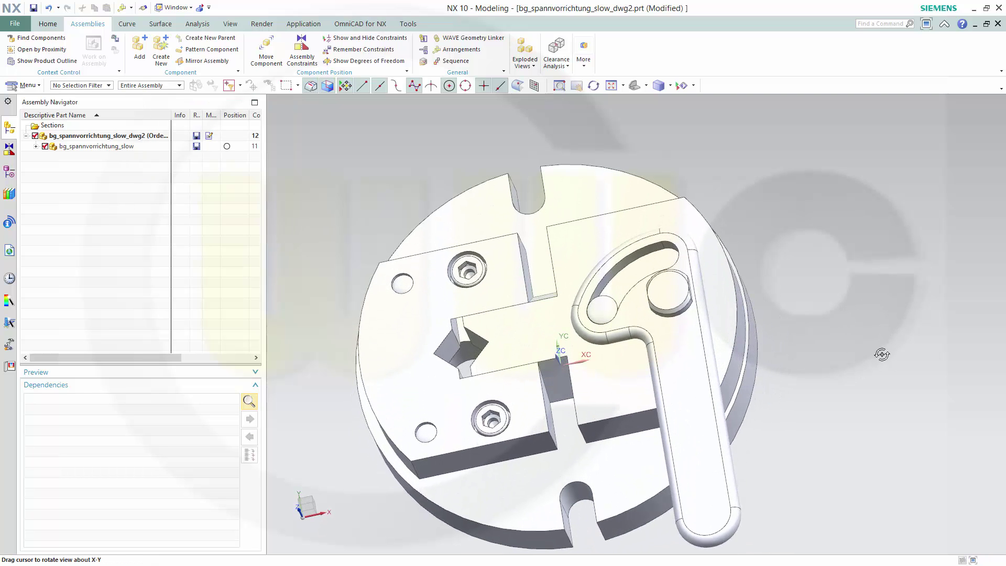
pyautogui.moveTo(378, 189); pyautogui.dragTo(402, 197, button='middle')
pyautogui.scroll(-2, 419, 210)
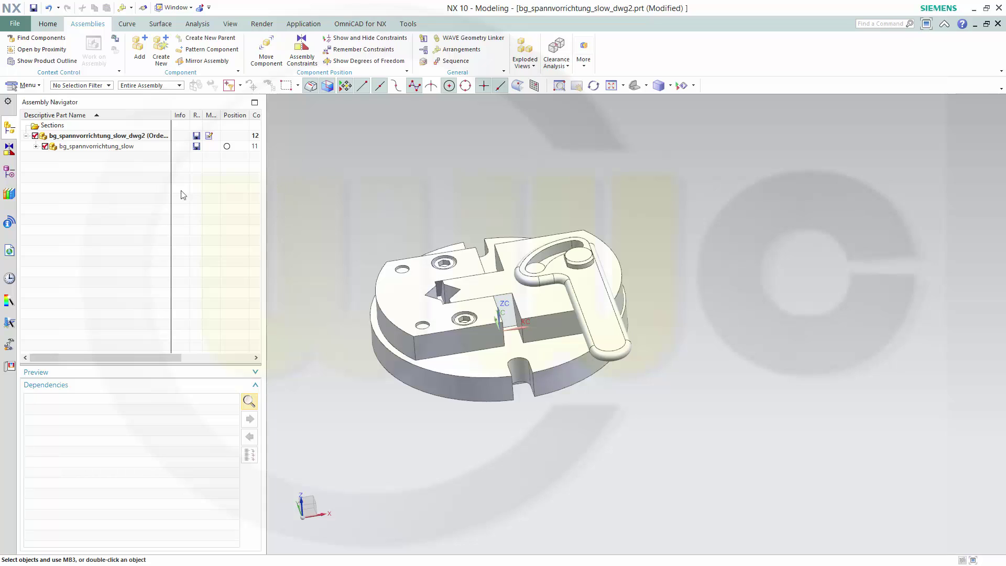
pyautogui.click(12, 177)
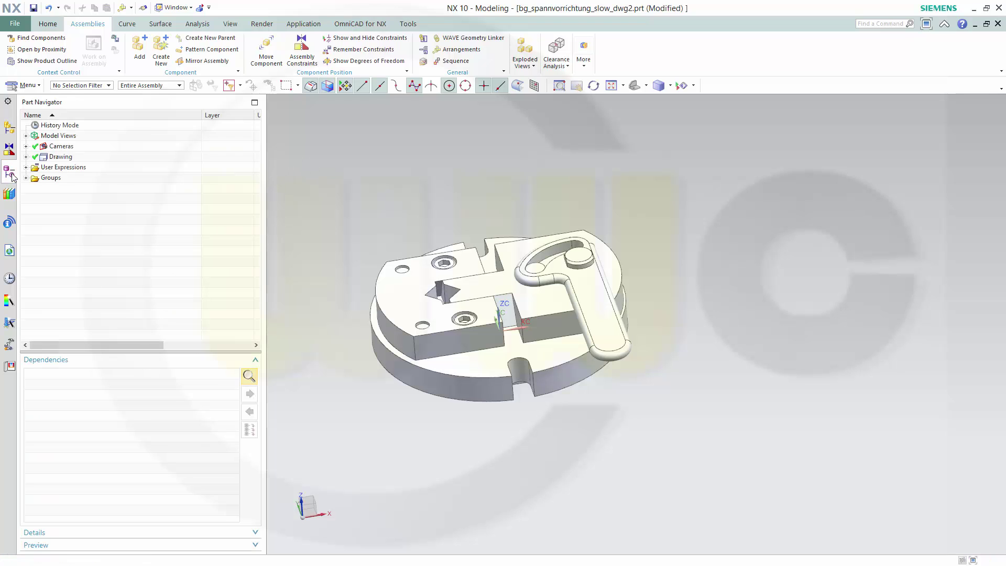
pyautogui.click(26, 136)
pyautogui.rightClick(70, 136)
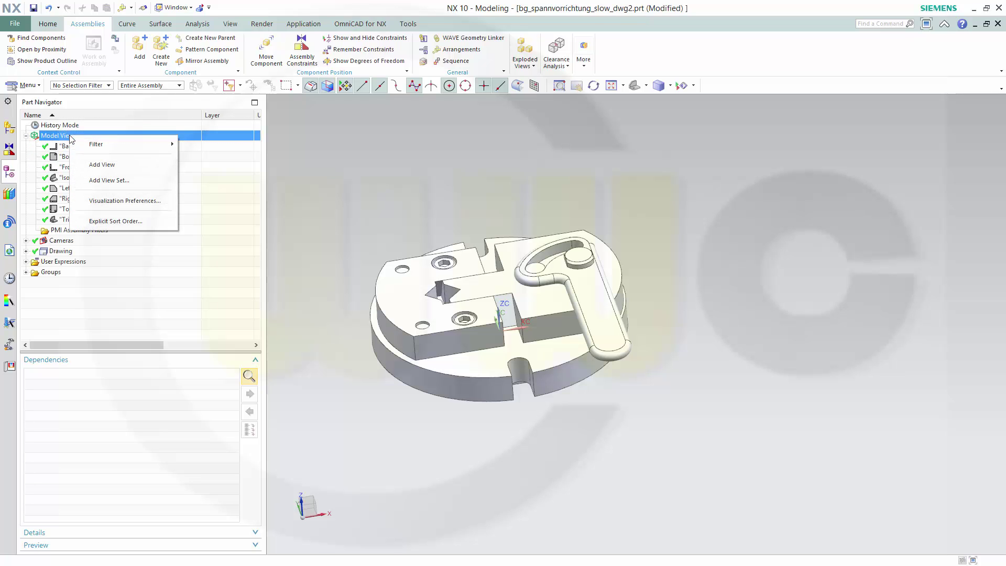
pyautogui.click(100, 165)
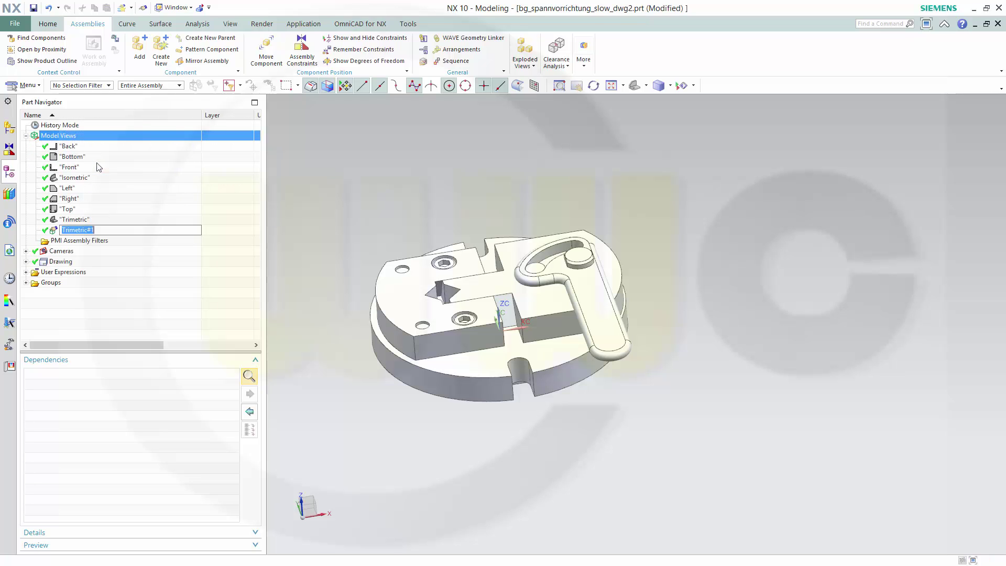
pyautogui.write('explosion')
pyautogui.press('Return')
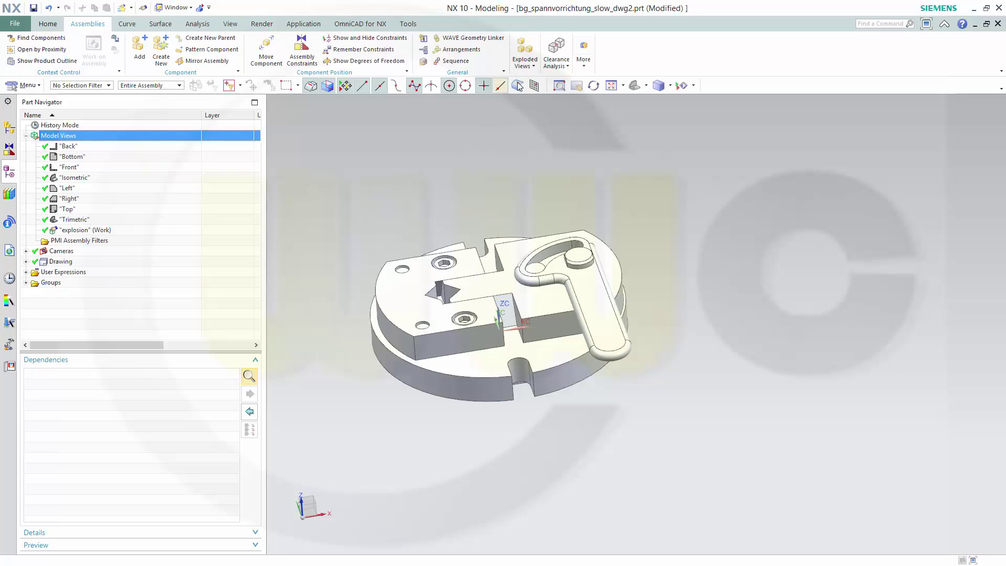
# Create a new explosion named Explosion 1 in the explosion view
pyautogui.click(525, 54)
pyautogui.click(556, 62)
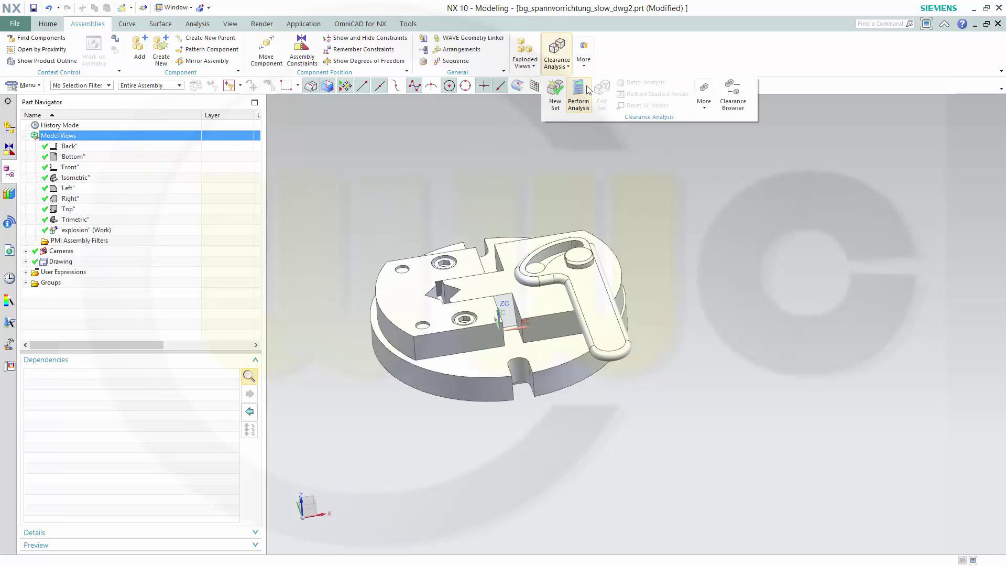
pyautogui.click(521, 58)
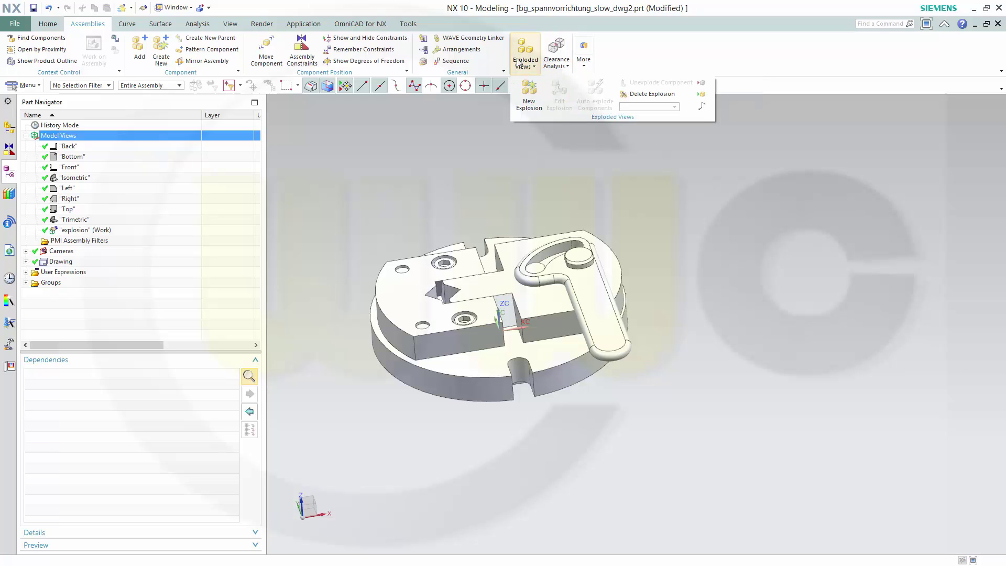
pyautogui.click(527, 103)
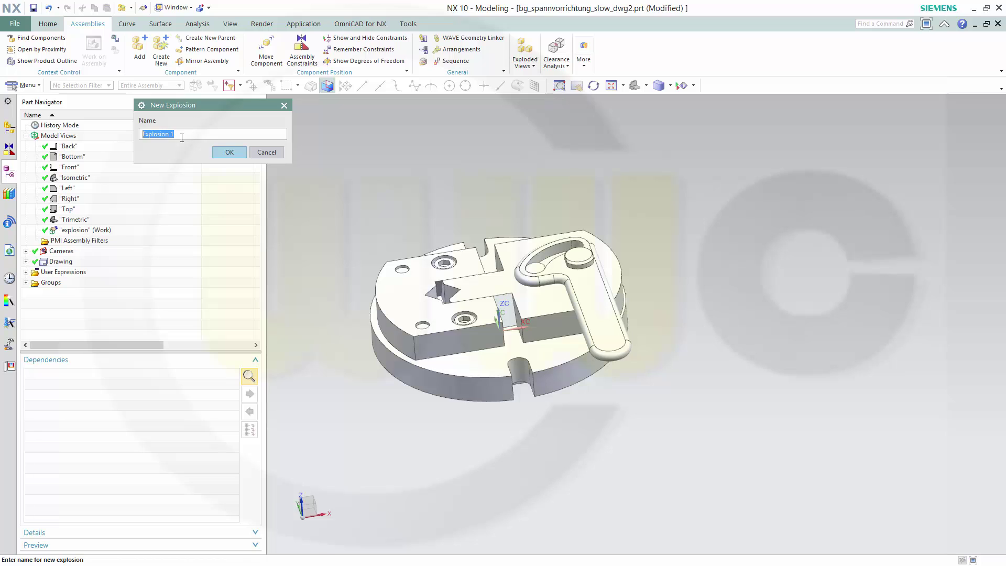
pyautogui.click(230, 154)
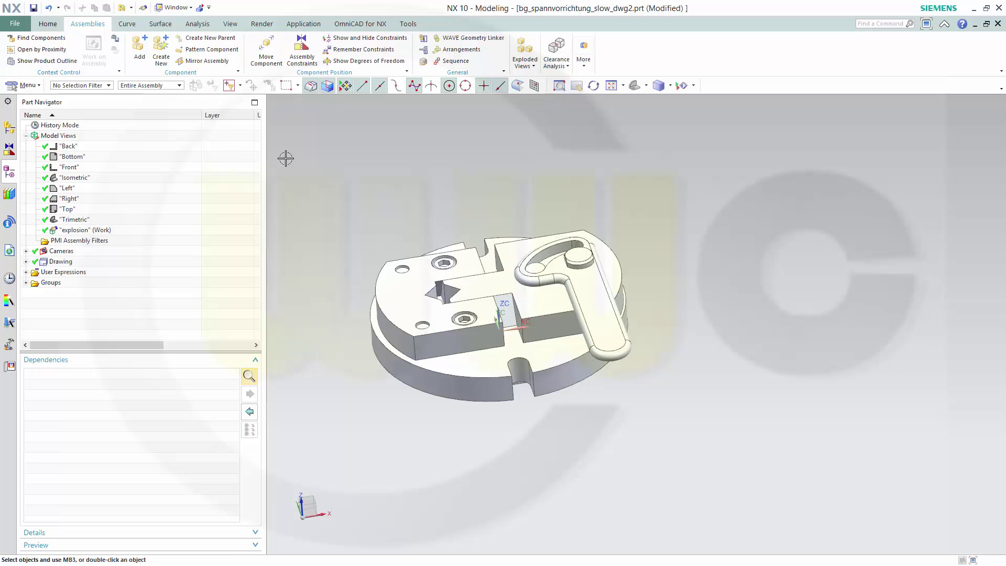
# Edit Explosion 1 by raising the shoulder bolt, both guide jaw dowel pins and both socket-head screws together along Z above the fixture
pyautogui.keyDown('shift'); pyautogui.moveTo(507, 185); pyautogui.dragTo(678, 205, button='middle'); pyautogui.keyUp('shift')
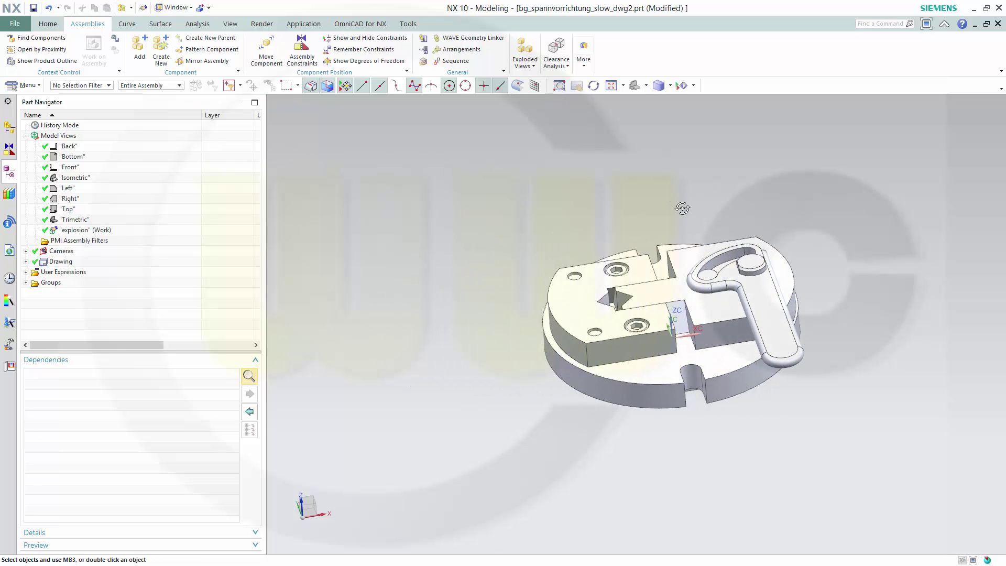
pyautogui.press('Home')
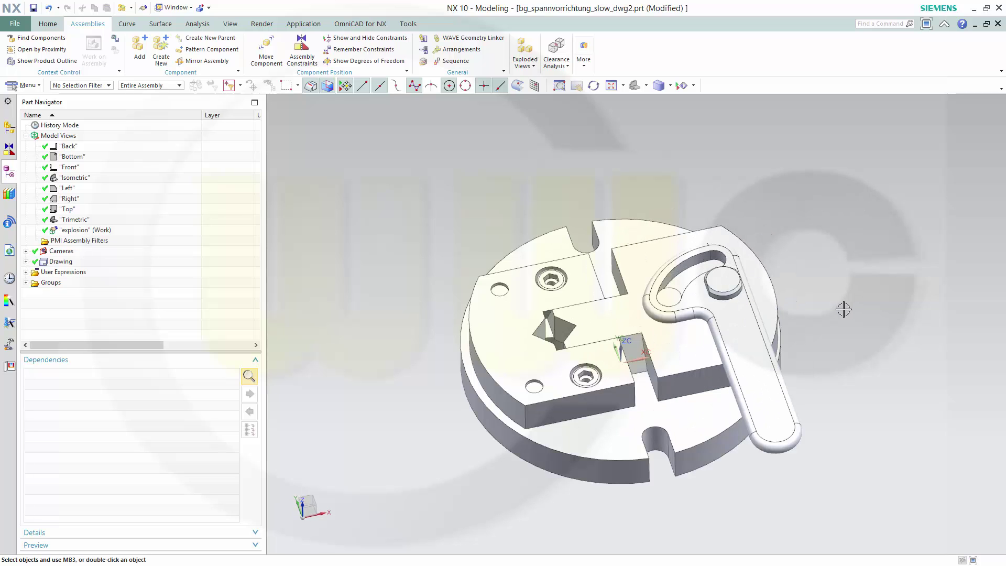
pyautogui.click(533, 67)
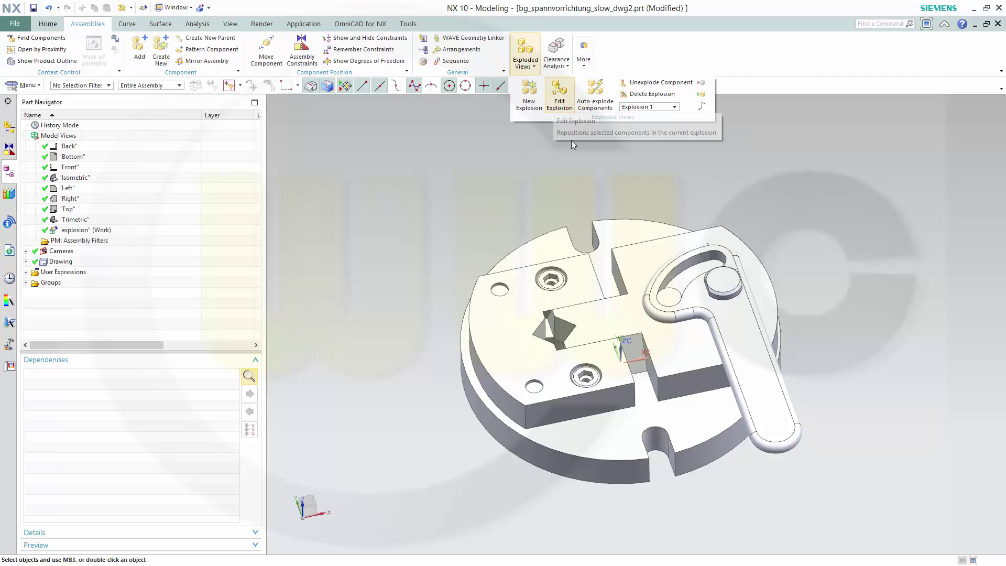
pyautogui.click(560, 101)
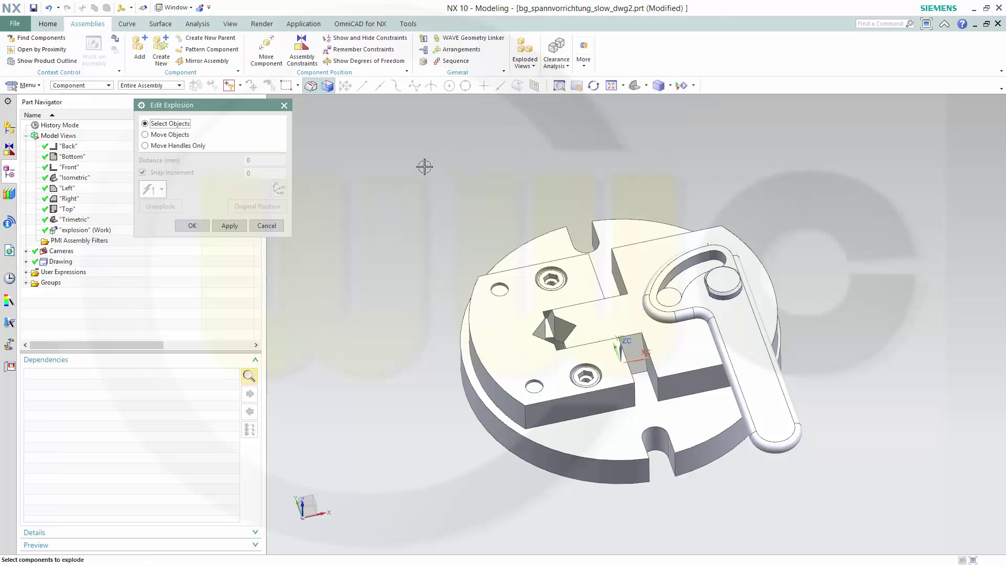
pyautogui.moveTo(410, 222)
pyautogui.mouseDown(button='middle')
pyautogui.moveTo(415, 198)
pyautogui.moveTo(404, 206)
pyautogui.mouseUp(button='middle')
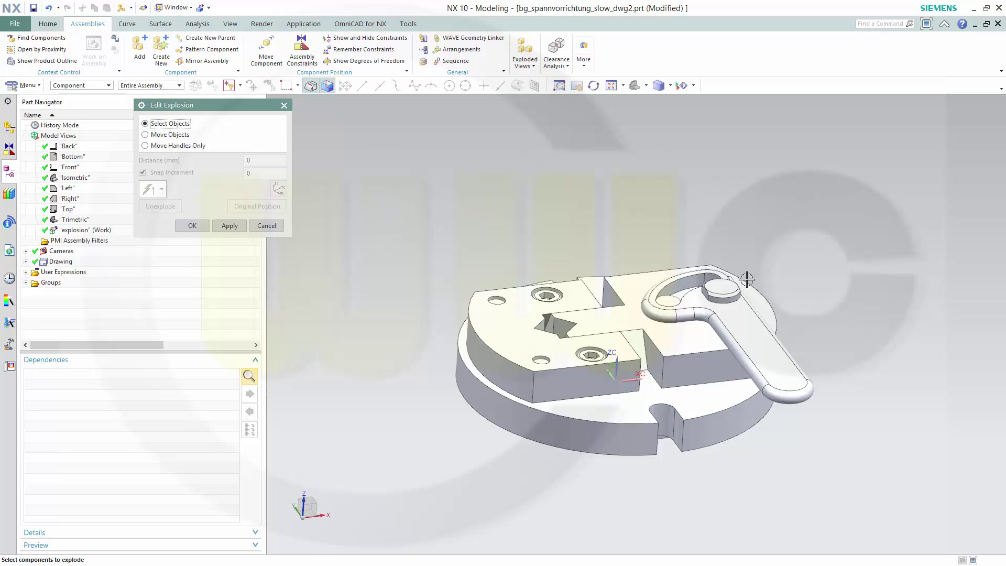
pyautogui.click(721, 287)
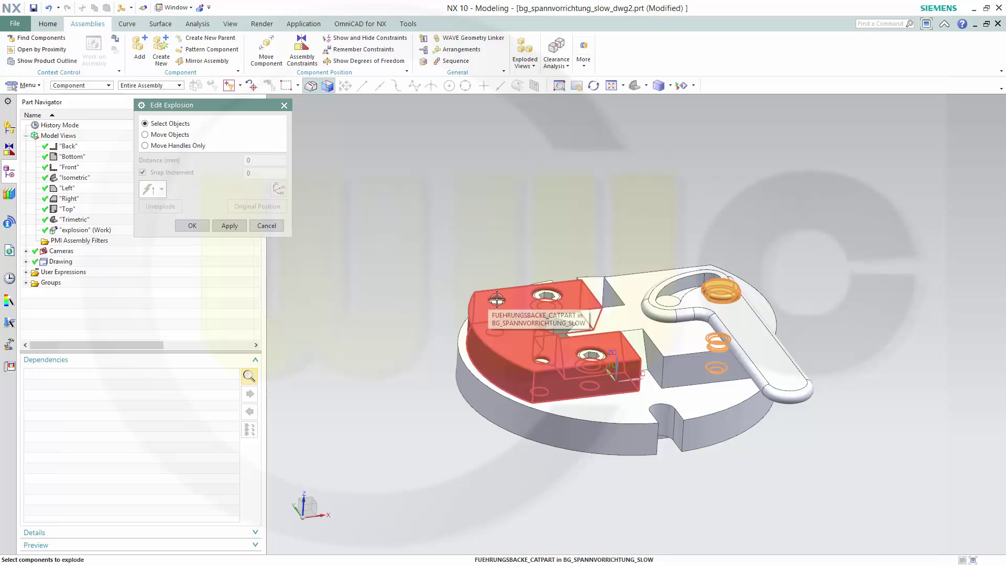
pyautogui.scroll(5, 496, 299)
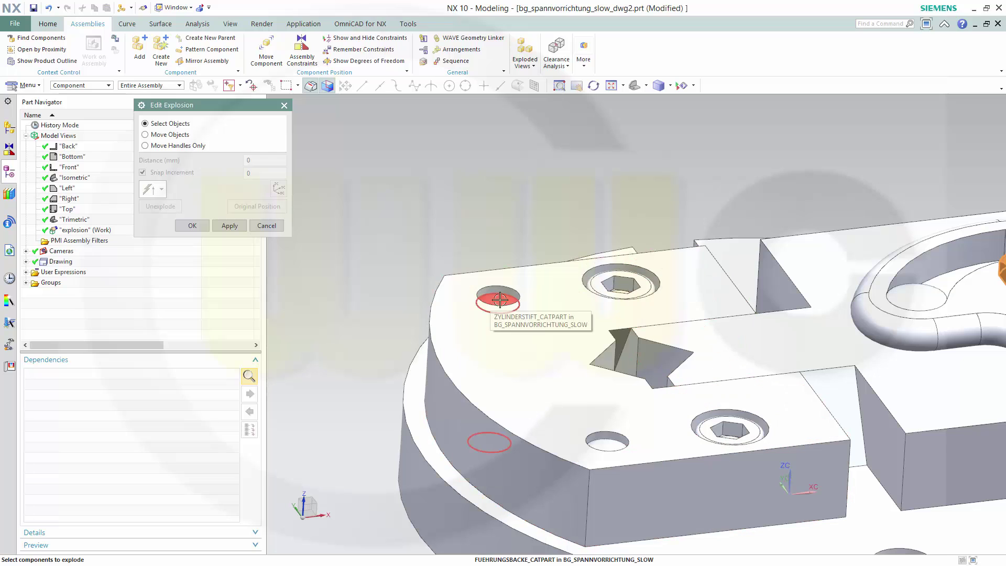
pyautogui.click(500, 299)
pyautogui.click(607, 443)
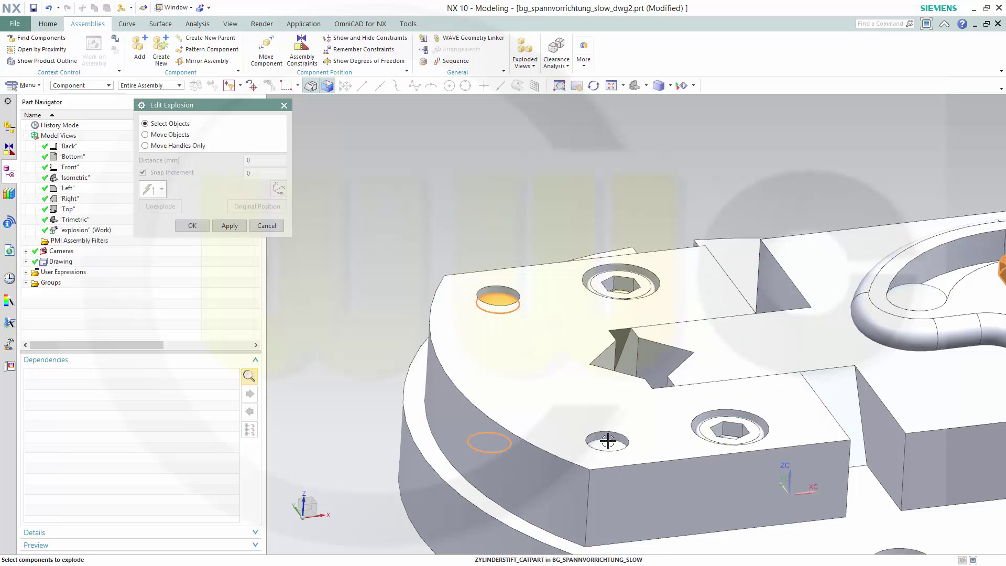
pyautogui.click(739, 433)
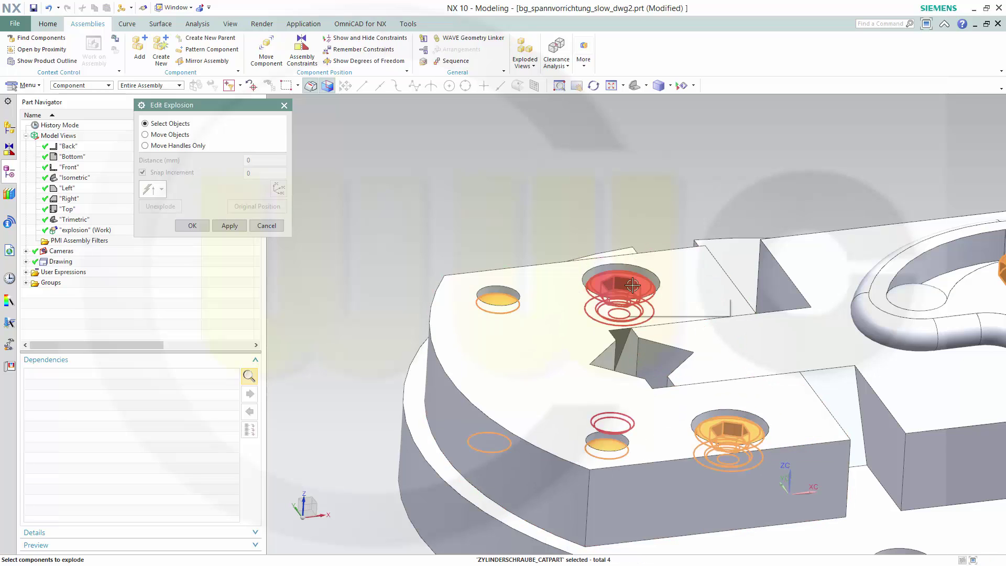
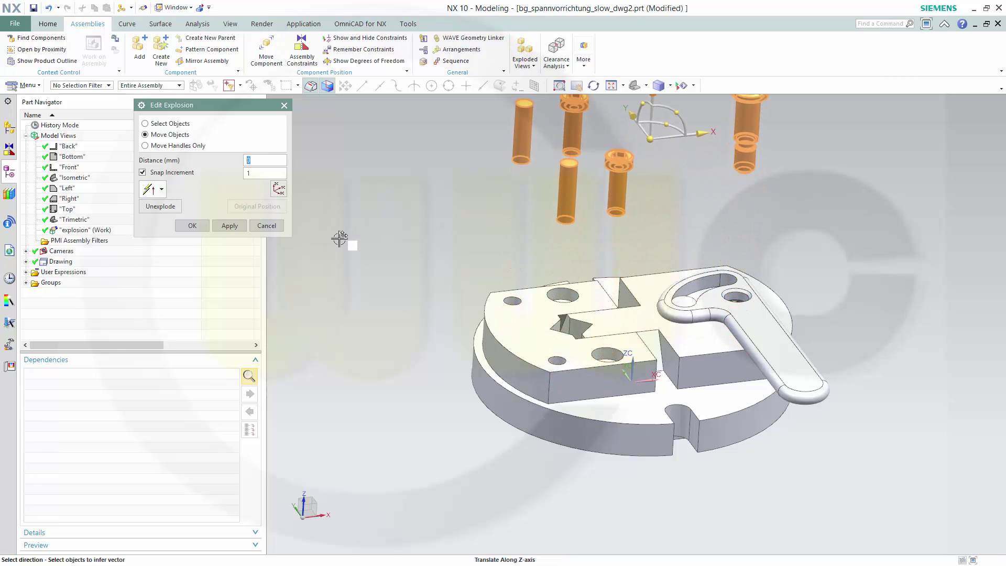
pyautogui.hotkey('ctrl', 'f')
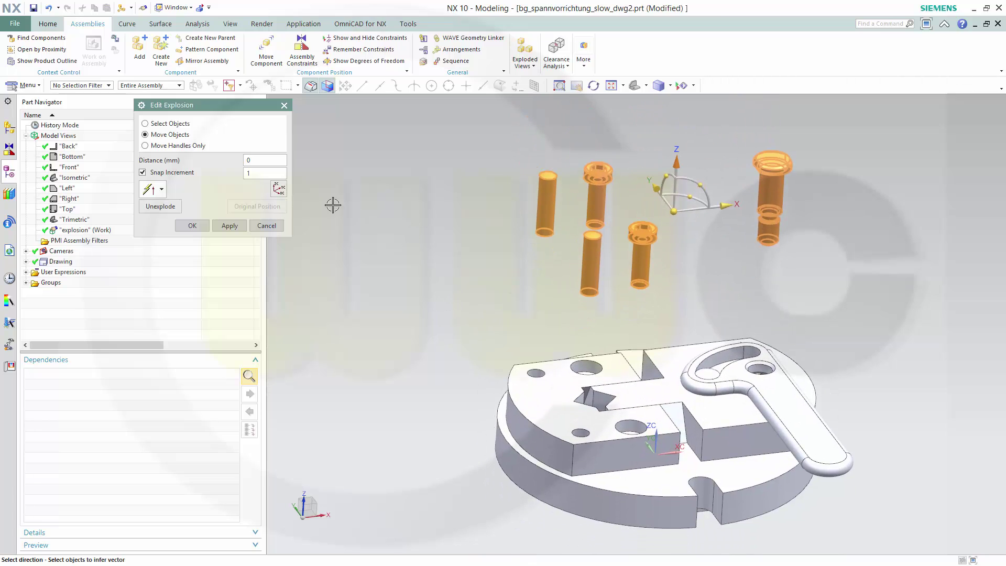
# Deselect the raised fasteners and move only the short cylindrical pin ZYLINDERSTIFT2 upward along Z, clear of the clamping lever
pyautogui.click(145, 124)
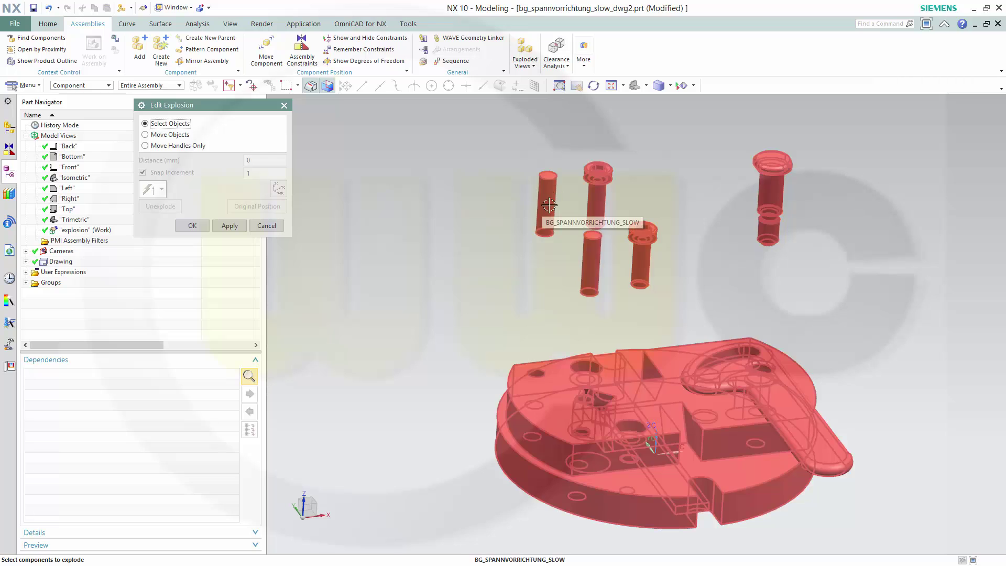
pyautogui.keyDown('shift'); pyautogui.click(546, 207); pyautogui.keyUp('shift')
pyautogui.keyDown('shift'); pyautogui.click(597, 195); pyautogui.keyUp('shift')
pyautogui.keyDown('shift'); pyautogui.click(591, 262); pyautogui.keyUp('shift')
pyautogui.keyDown('shift'); pyautogui.click(642, 256); pyautogui.keyUp('shift')
pyautogui.keyDown('shift'); pyautogui.click(769, 194); pyautogui.keyUp('shift')
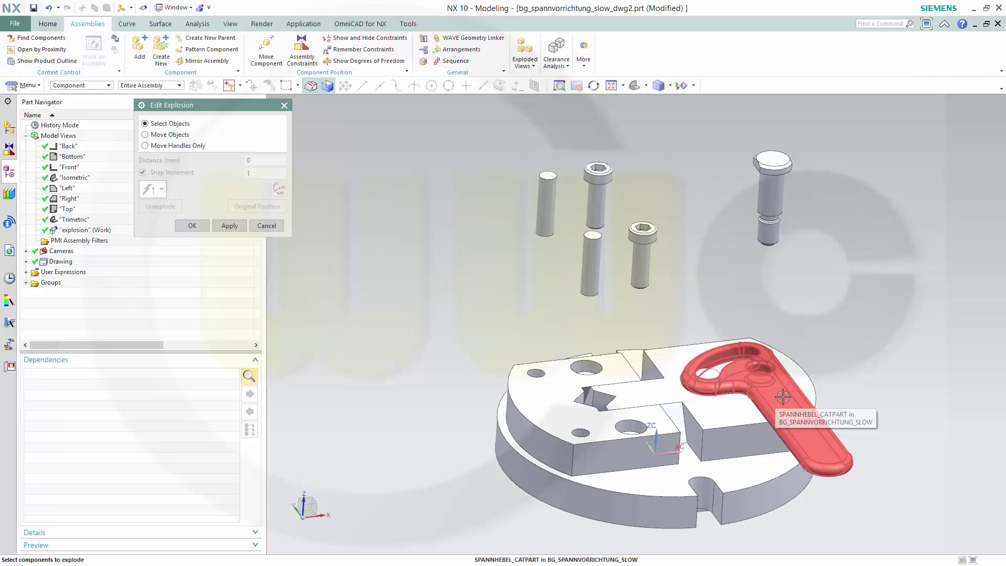
pyautogui.click(706, 373)
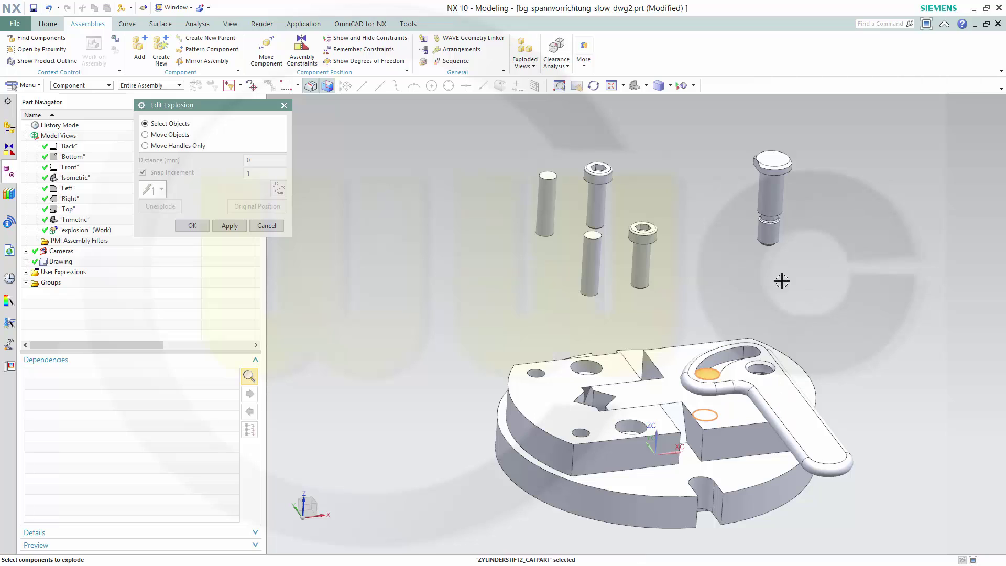
pyautogui.click(145, 135)
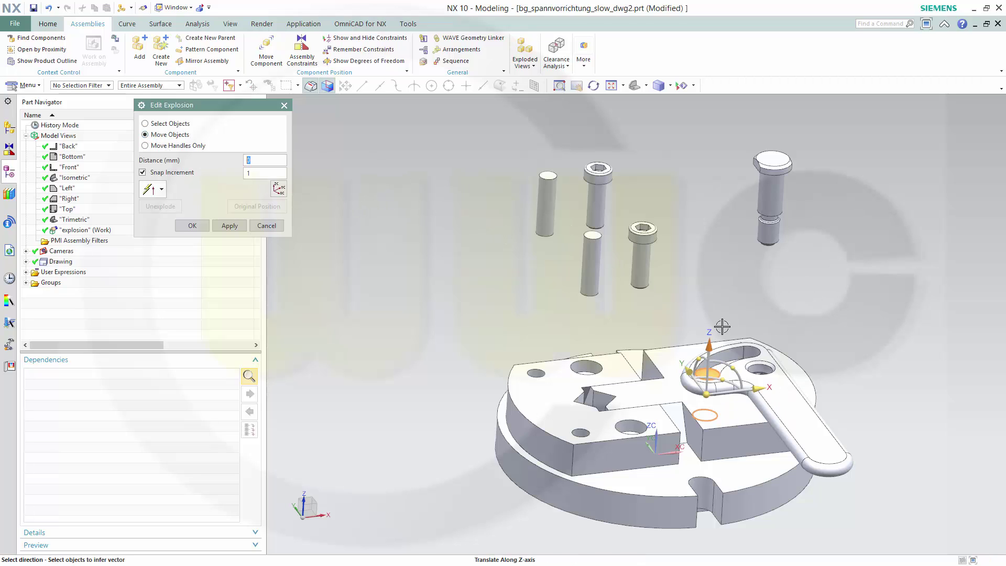
pyautogui.moveTo(709, 345); pyautogui.dragTo(716, 224)
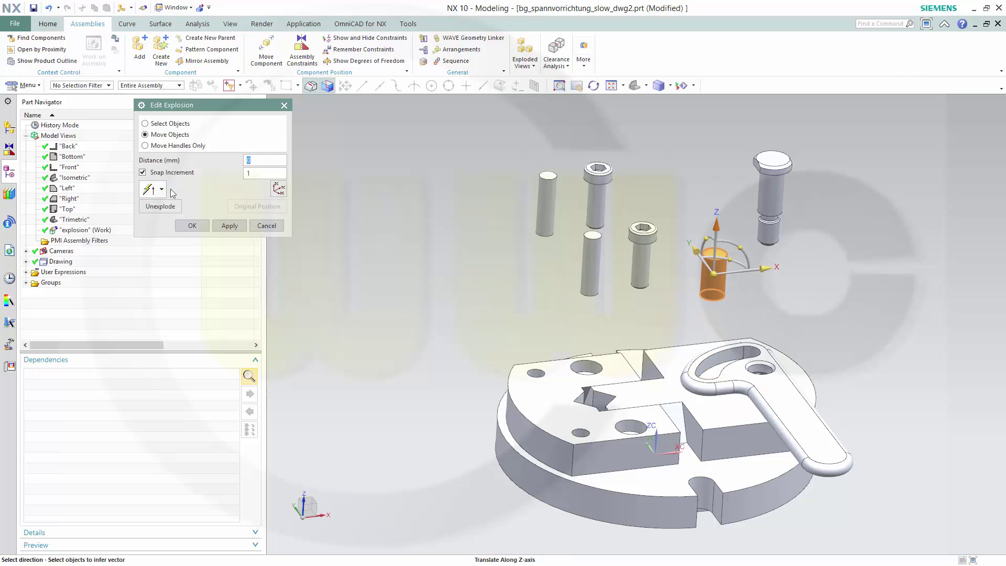
# Deselect the short pin and move the clamping lever SPANNHEBEL about 40 mm upward along Z
pyautogui.click(164, 124)
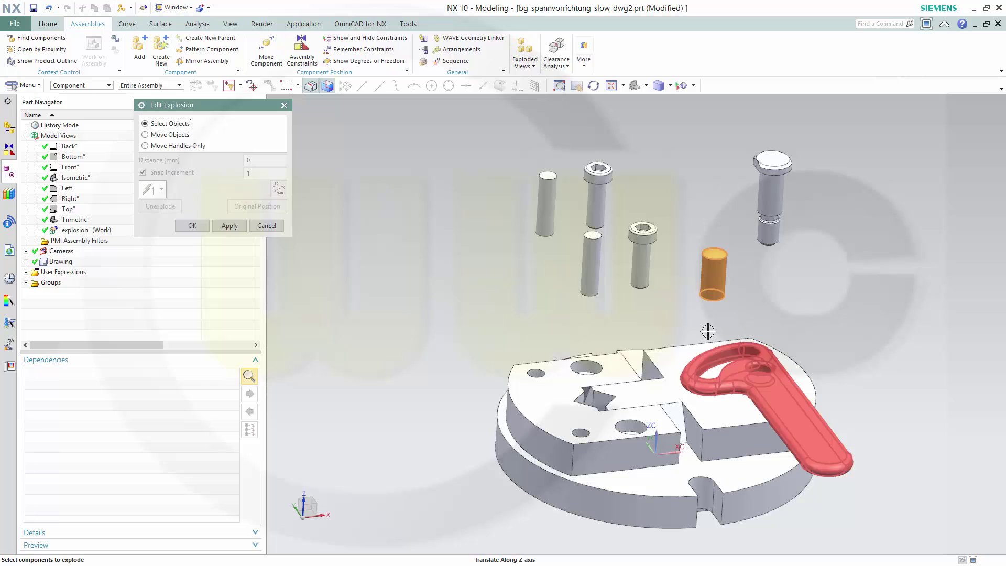
pyautogui.click(716, 275)
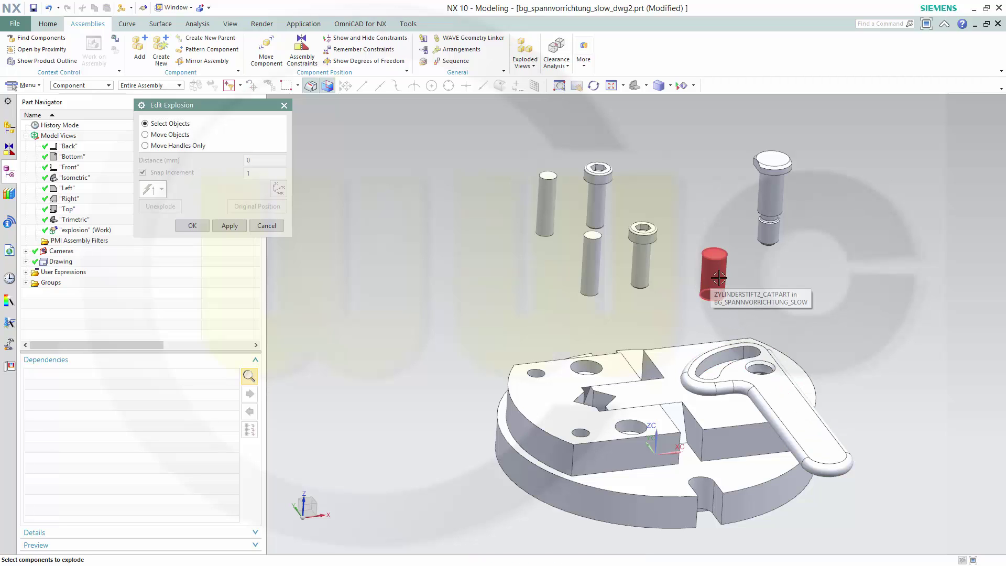
pyautogui.click(795, 405)
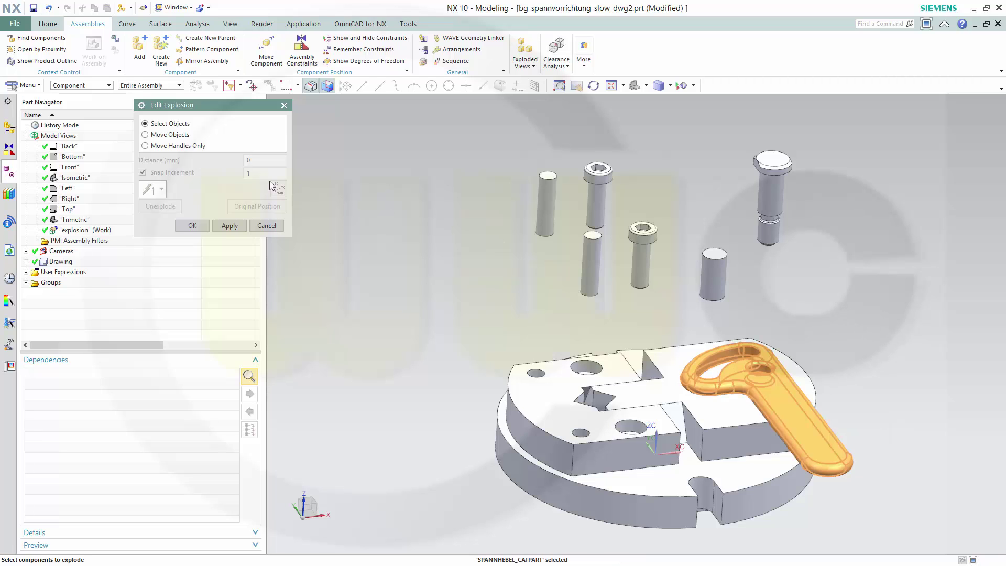
pyautogui.click(145, 135)
pyautogui.moveTo(766, 359); pyautogui.dragTo(759, 301)
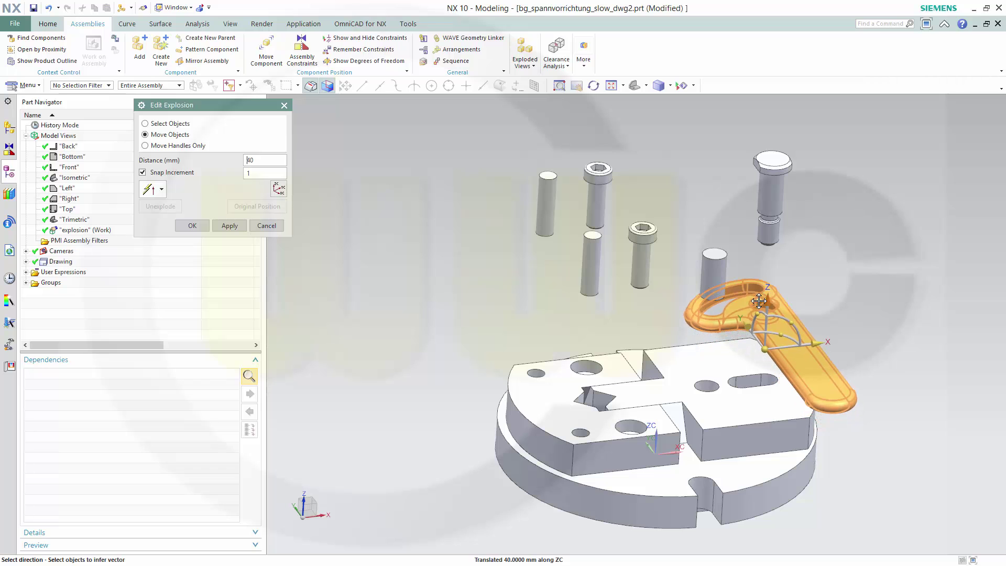
pyautogui.keyDown('shift'); pyautogui.moveTo(875, 469); pyautogui.dragTo(843, 425, button='middle'); pyautogui.keyUp('shift')
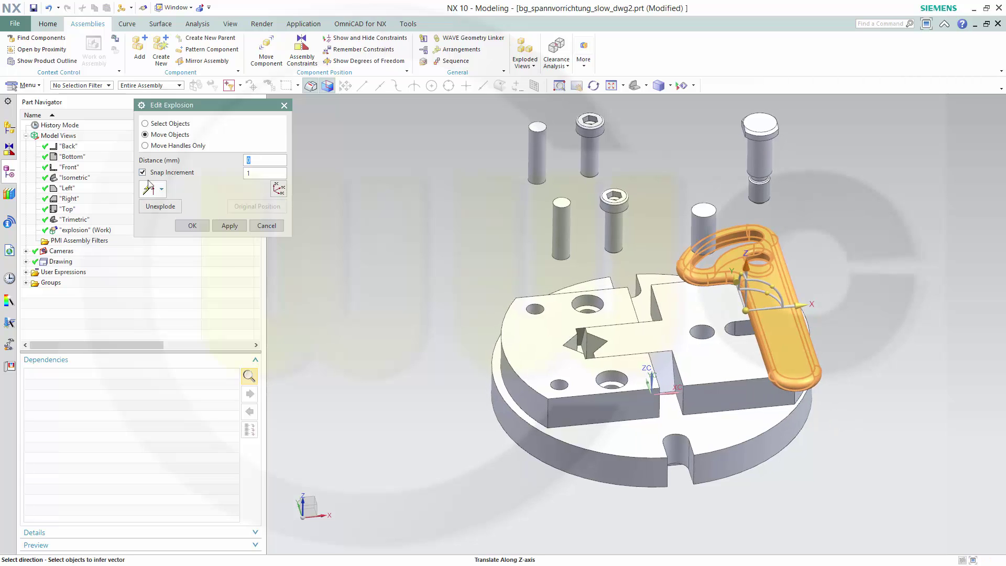
# Deselect the clamping lever and move the sliding jaw GLEITBACKE about 137 mm outward along X
pyautogui.click(152, 125)
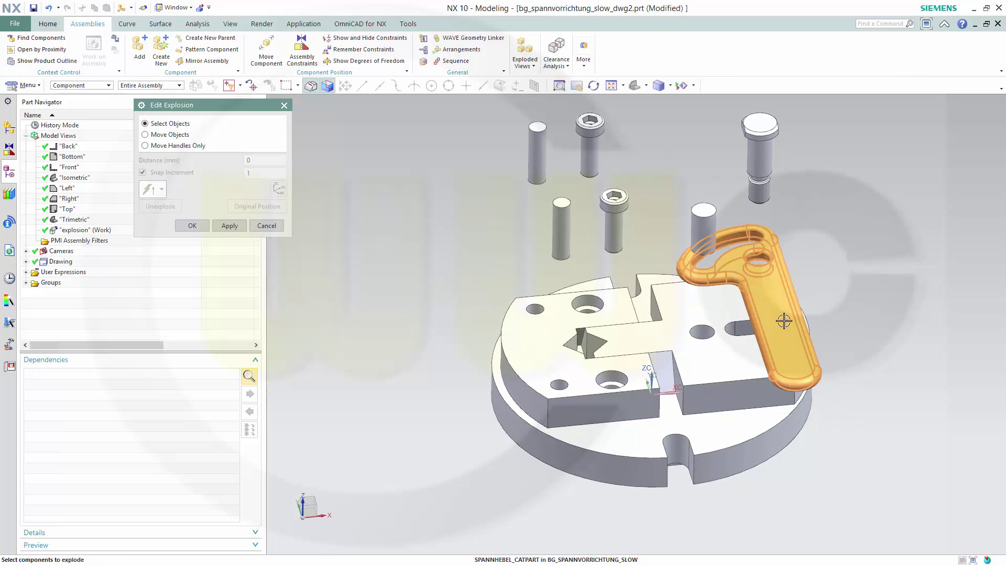
pyautogui.click(719, 360)
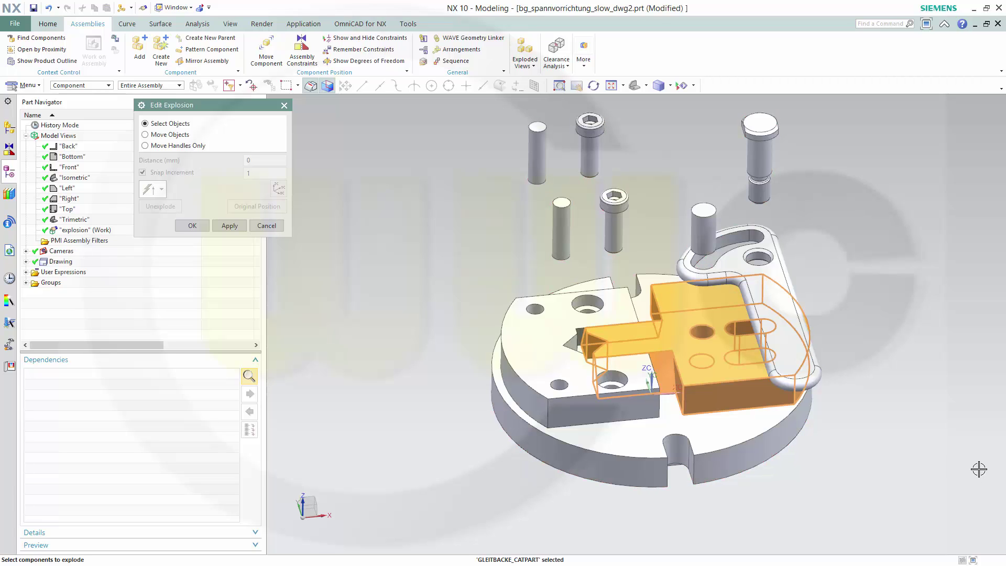
pyautogui.click(153, 136)
pyautogui.moveTo(751, 341); pyautogui.dragTo(972, 367)
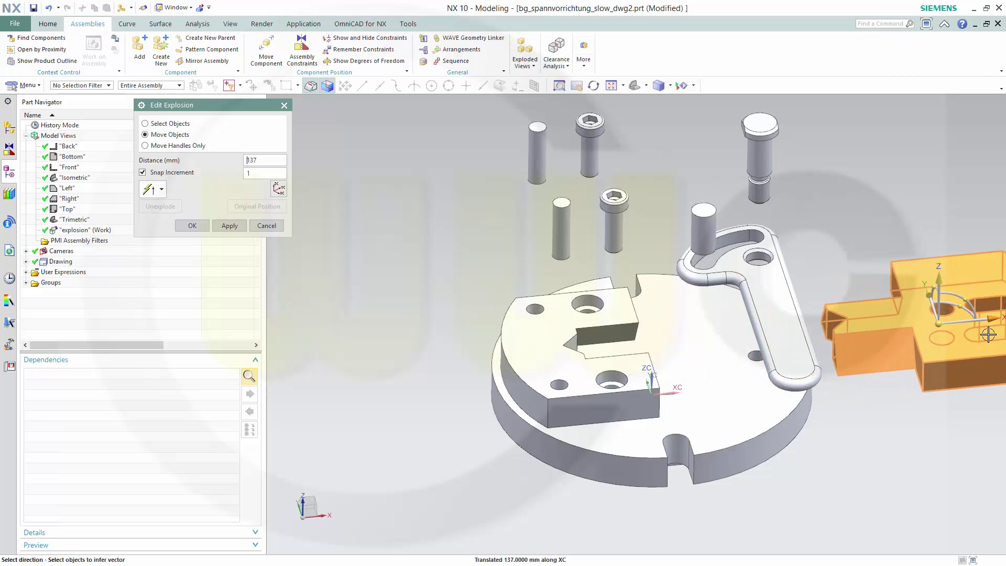
pyautogui.keyDown('shift'); pyautogui.moveTo(938, 454); pyautogui.dragTo(838, 449, button='middle'); pyautogui.keyUp('shift')
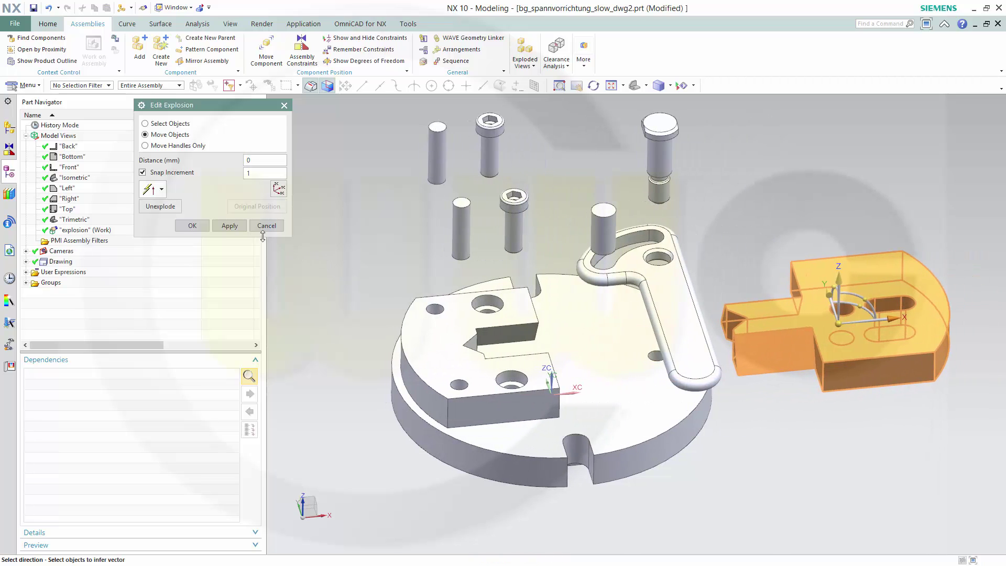
# Deselect the sliding jaw, raise the guide jaw FUEHRUNGSBACKE along Z above the base plate, and finish editing the explosion
pyautogui.click(148, 124)
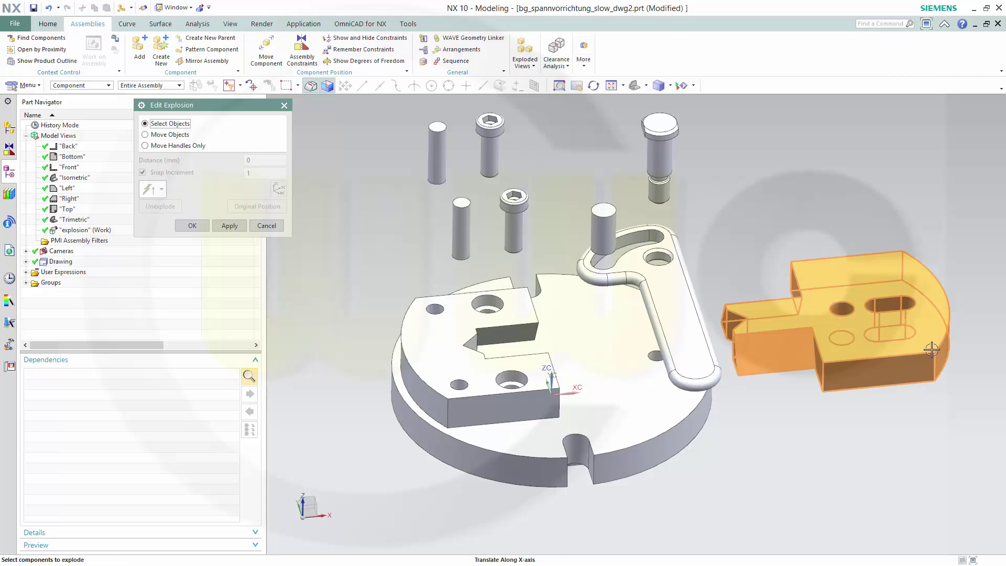
pyautogui.click(883, 282)
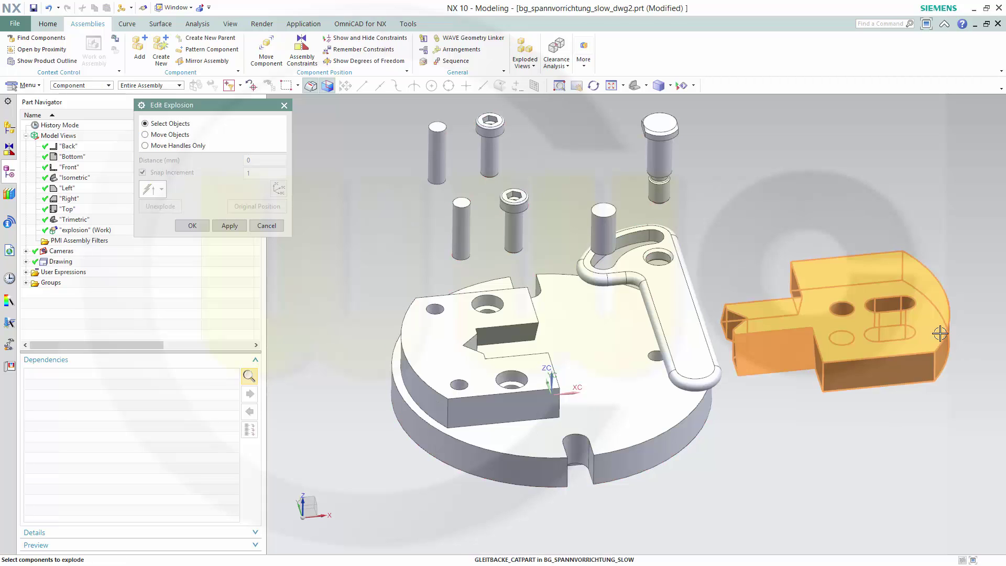
pyautogui.click(450, 357)
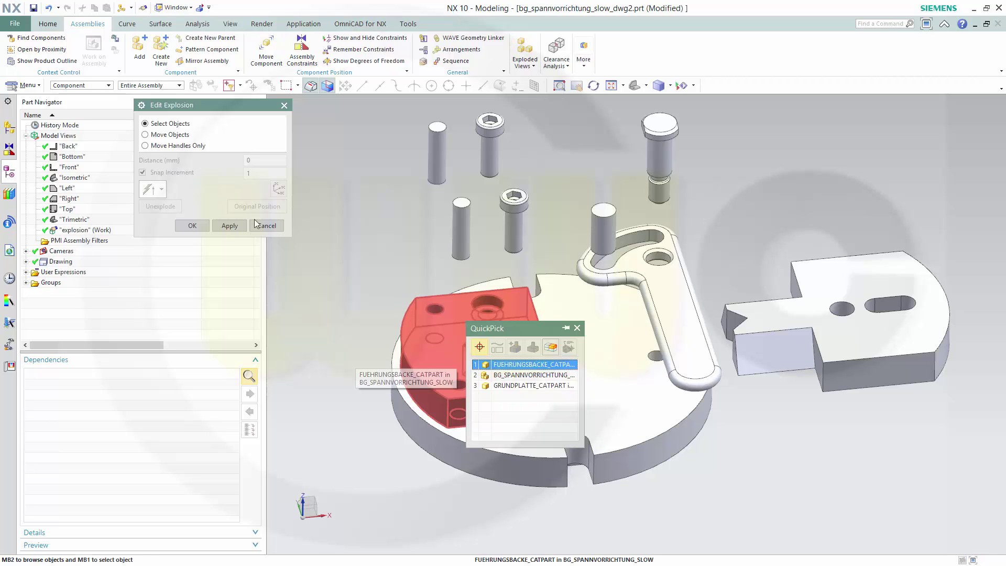
pyautogui.click(531, 364)
pyautogui.click(174, 135)
pyautogui.moveTo(473, 317); pyautogui.dragTo(472, 243)
pyautogui.moveTo(563, 405); pyautogui.dragTo(532, 335, button='middle')
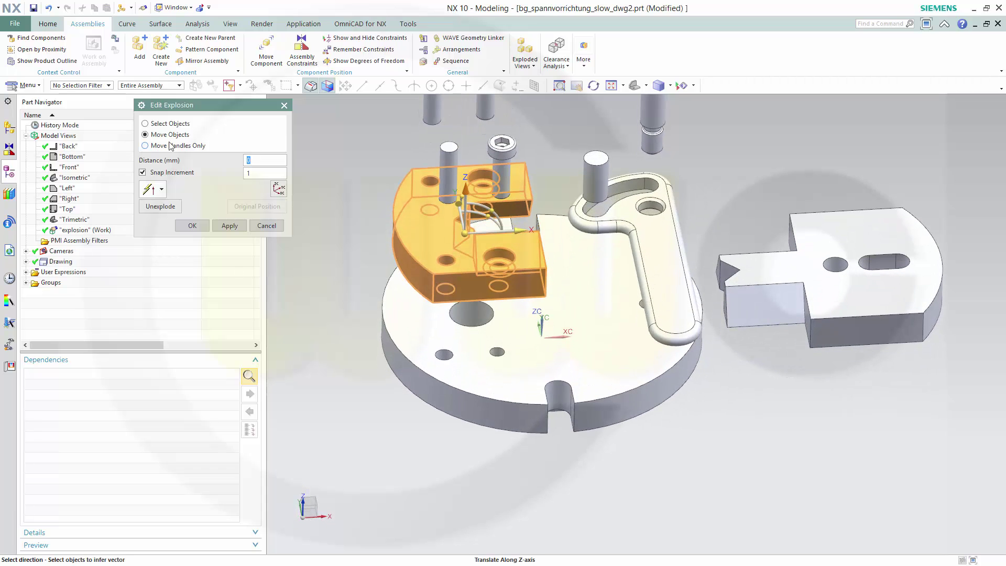
pyautogui.click(195, 227)
# Create a traceline from the center of the base plate's pivot hole to the bottom center of the shouldered bolt BOLZEN above the clamping lever
pyautogui.scroll(-3, 521, 241)
pyautogui.moveTo(674, 386)
pyautogui.mouseDown(button='middle')
pyautogui.moveTo(705, 448)
pyautogui.moveTo(685, 466)
pyautogui.moveTo(583, 298)
pyautogui.moveTo(725, 239)
pyautogui.moveTo(692, 380)
pyautogui.mouseUp(button='middle')
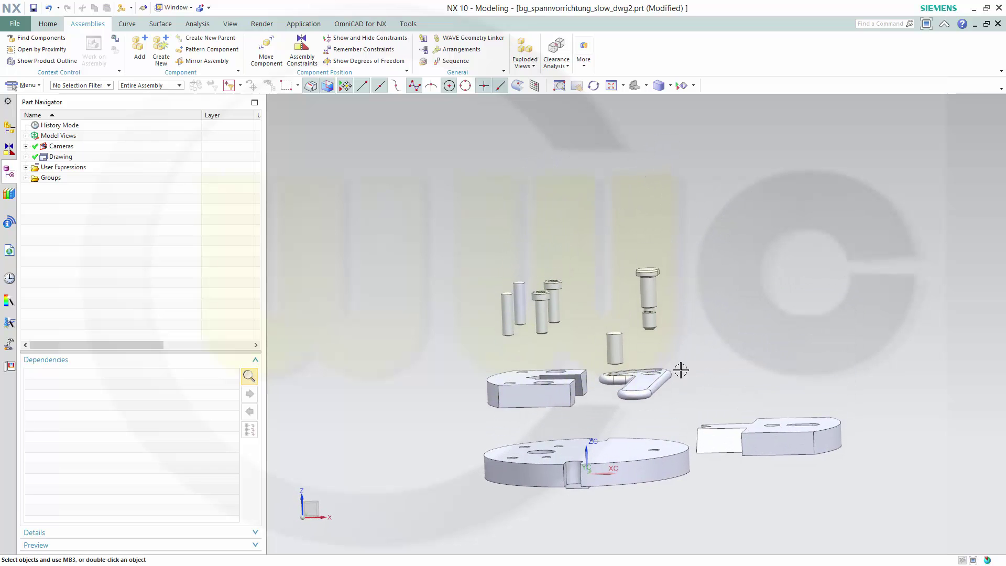
pyautogui.moveTo(390, 322); pyautogui.dragTo(423, 341, button='middle')
pyautogui.click(533, 70)
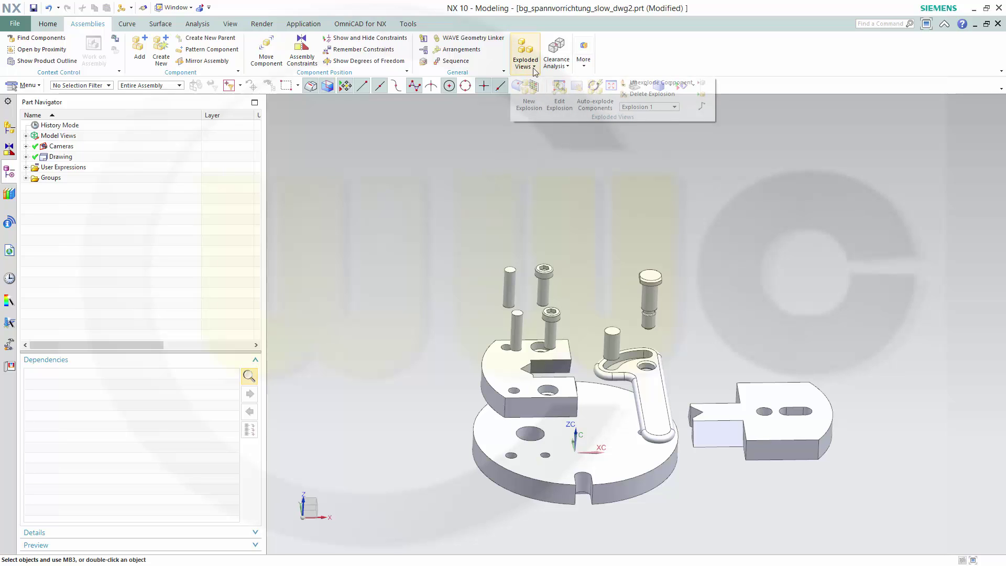
pyautogui.click(702, 107)
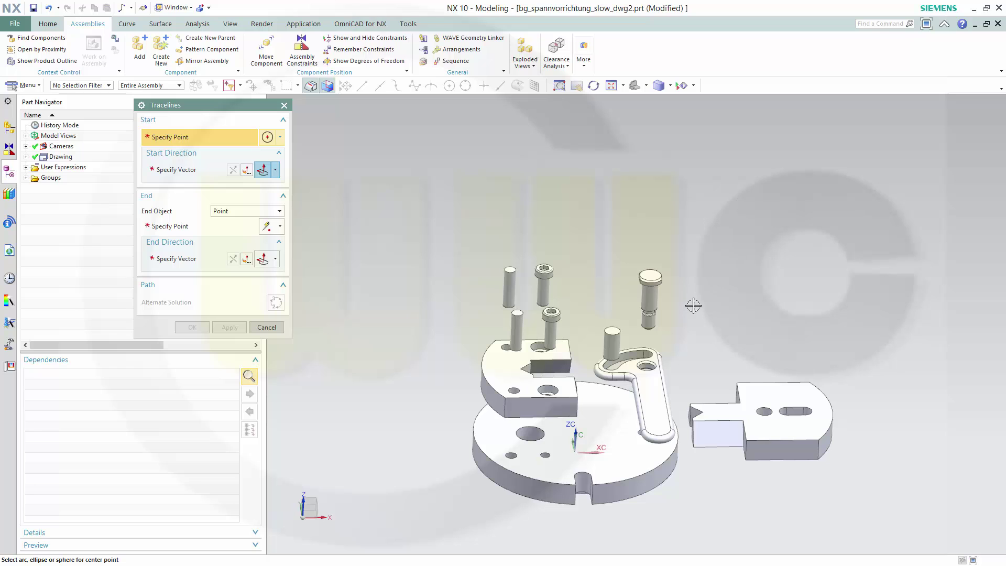
pyautogui.moveTo(702, 300); pyautogui.dragTo(705, 279, button='middle')
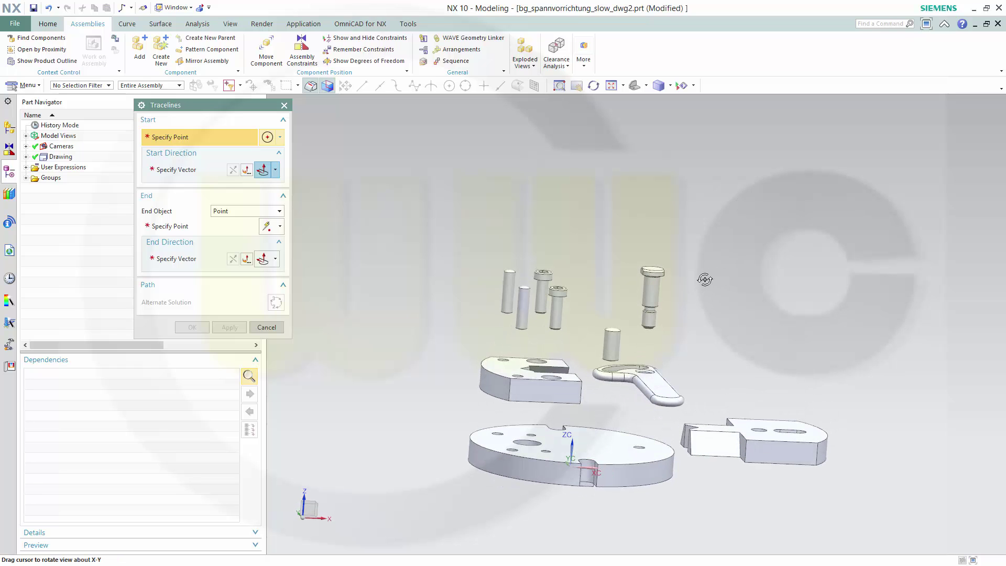
pyautogui.scroll(2, 710, 373)
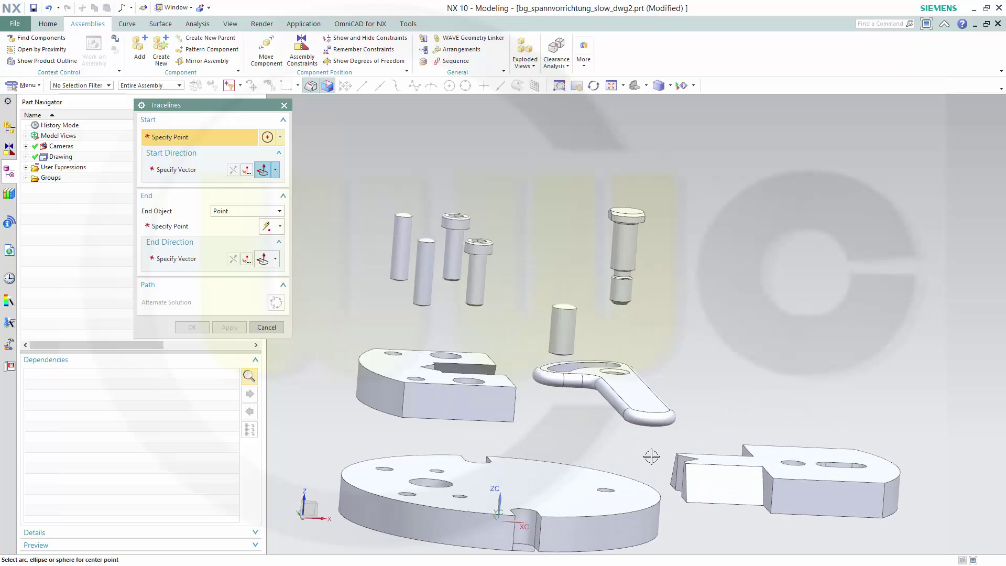
pyautogui.moveTo(701, 332); pyautogui.dragTo(714, 354, button='middle')
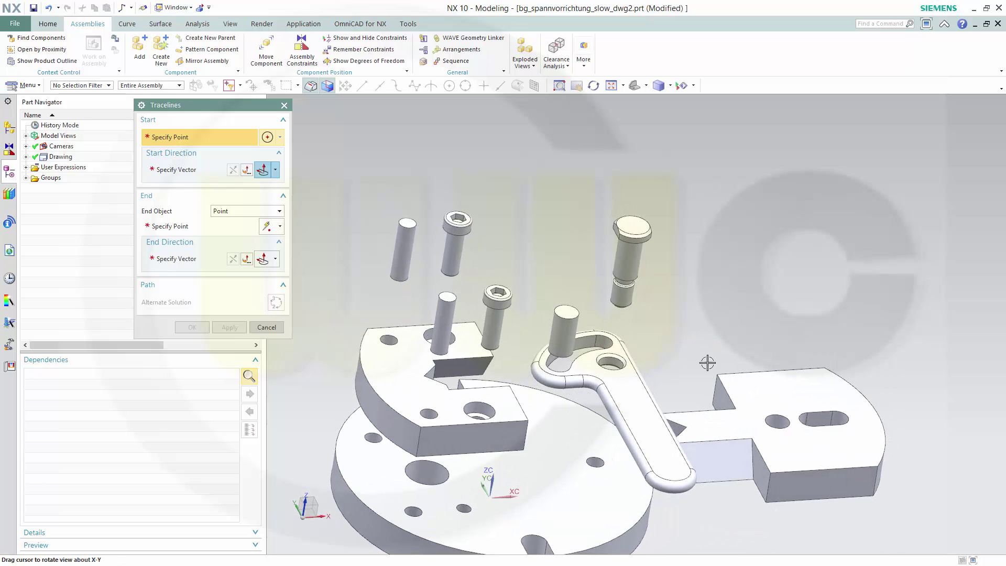
pyautogui.click(603, 458)
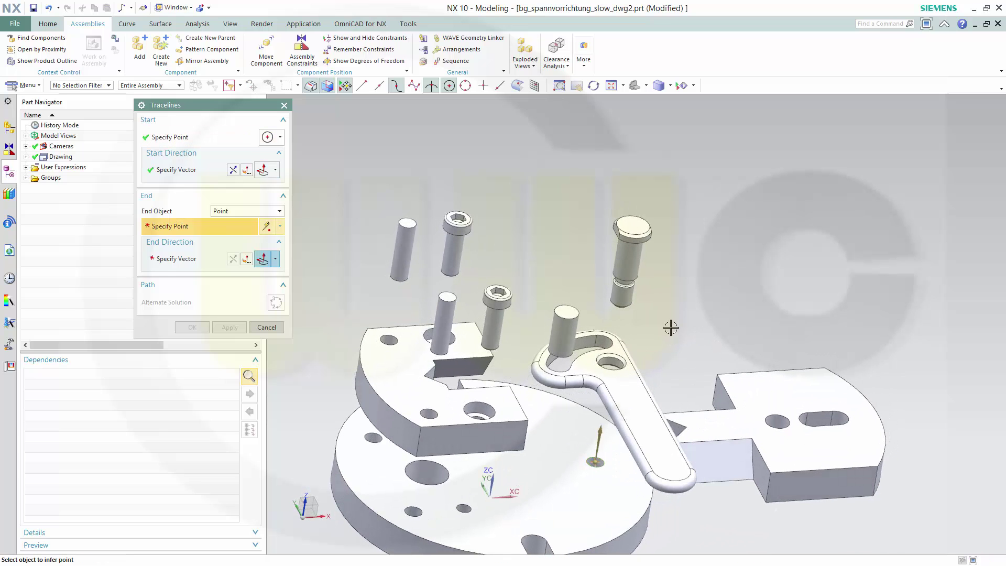
pyautogui.moveTo(673, 302); pyautogui.dragTo(576, 350, button='middle')
pyautogui.scroll(3, 665, 309)
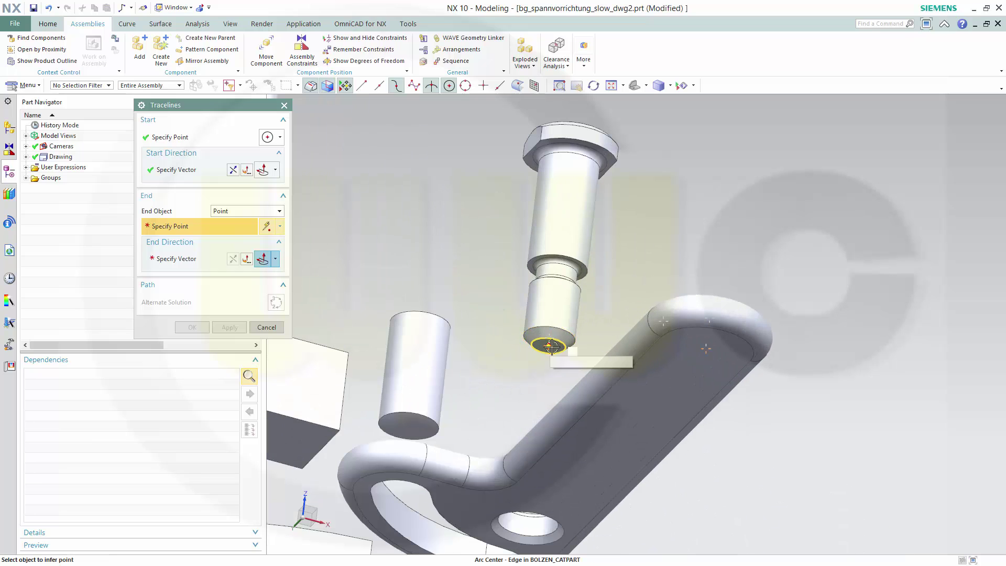
pyautogui.click(554, 343)
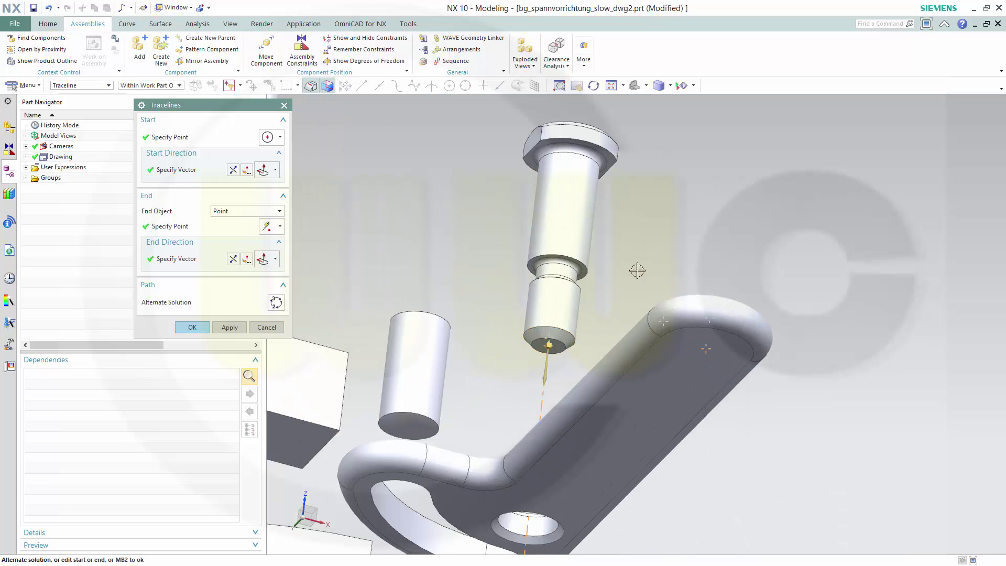
pyautogui.scroll(-6, 650, 273)
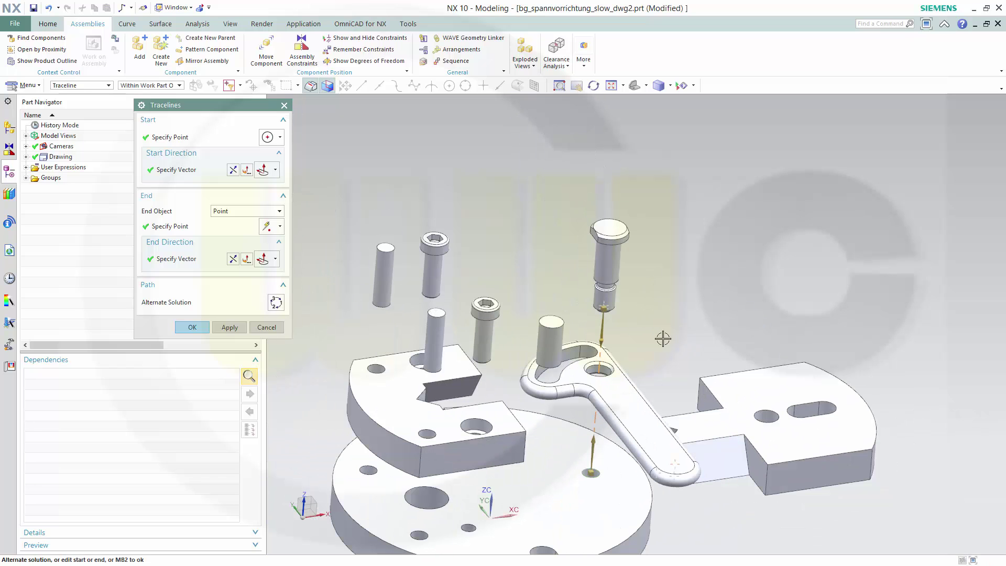
pyautogui.moveTo(551, 427)
pyautogui.mouseDown(button='middle')
pyautogui.moveTo(540, 390)
pyautogui.moveTo(533, 436)
pyautogui.mouseUp(button='middle')
pyautogui.scroll(2, 435, 531)
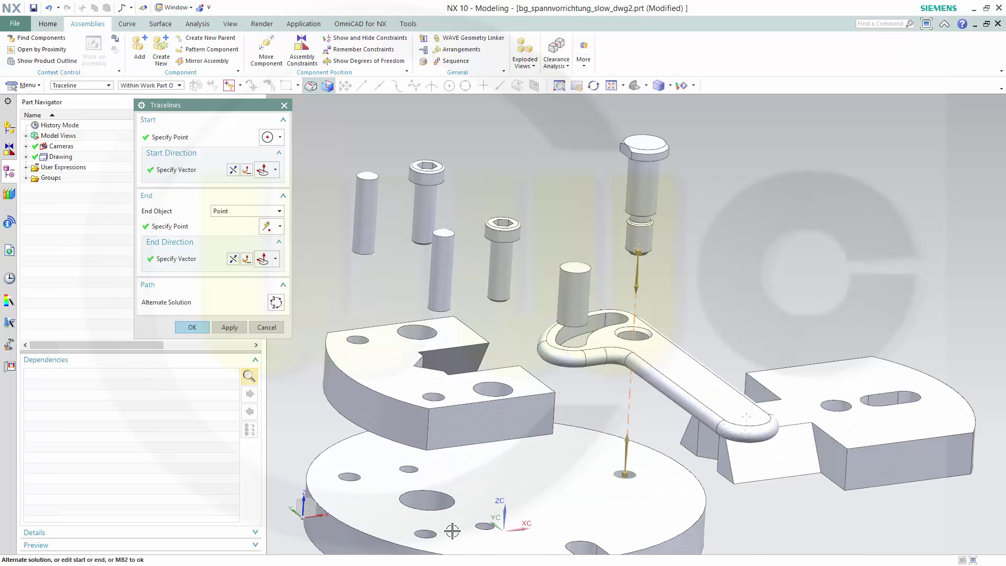
pyautogui.scroll(1, 436, 540)
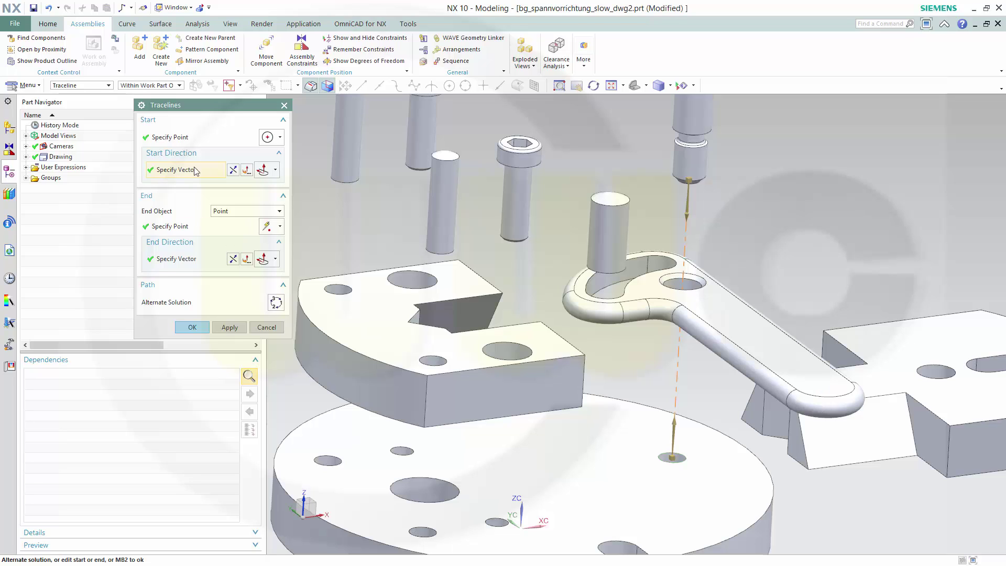
pyautogui.click(229, 327)
# Add a traceline from the front pin hole in the base plate to the bottom center of the front cylindrical pin ZYLINDERSTIFT
pyautogui.scroll(1, 429, 511)
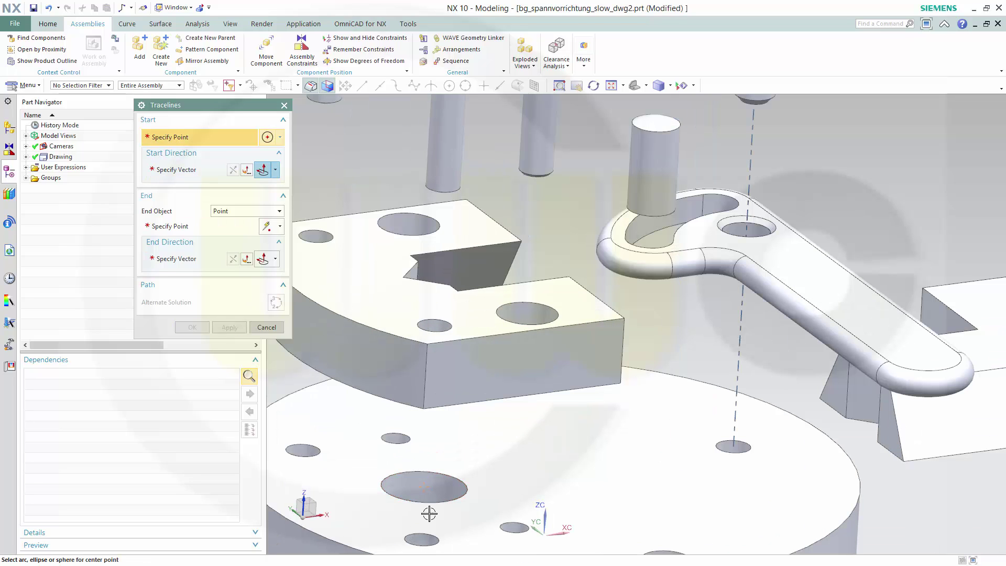
pyautogui.click(421, 533)
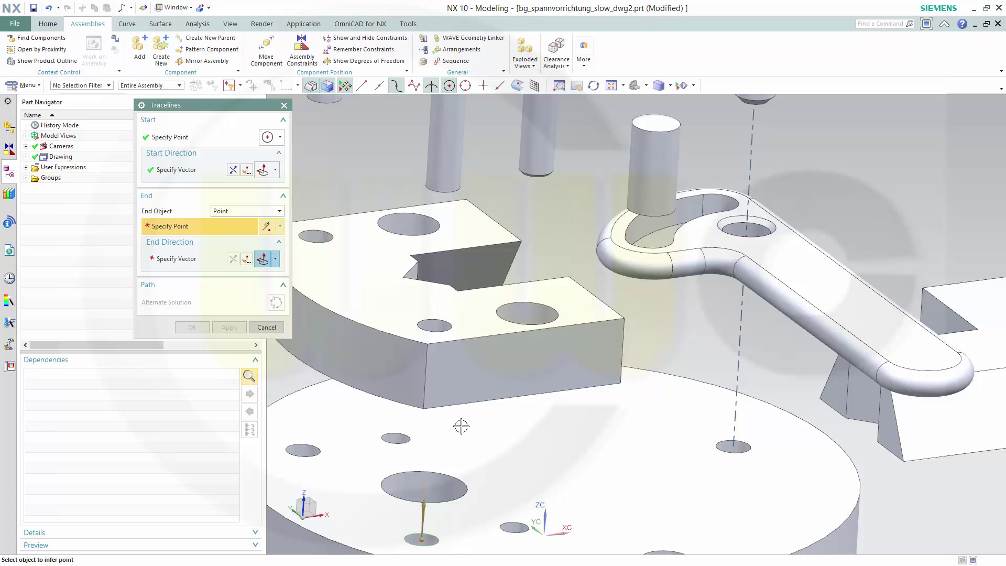
pyautogui.moveTo(466, 320); pyautogui.dragTo(529, 459, button='middle')
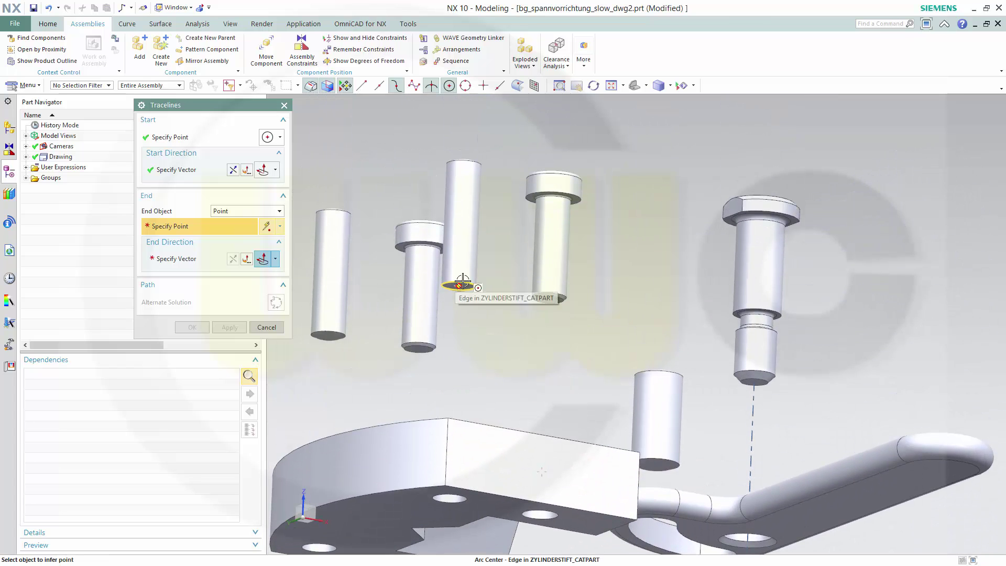
pyautogui.click(467, 297)
pyautogui.scroll(-2, 493, 343)
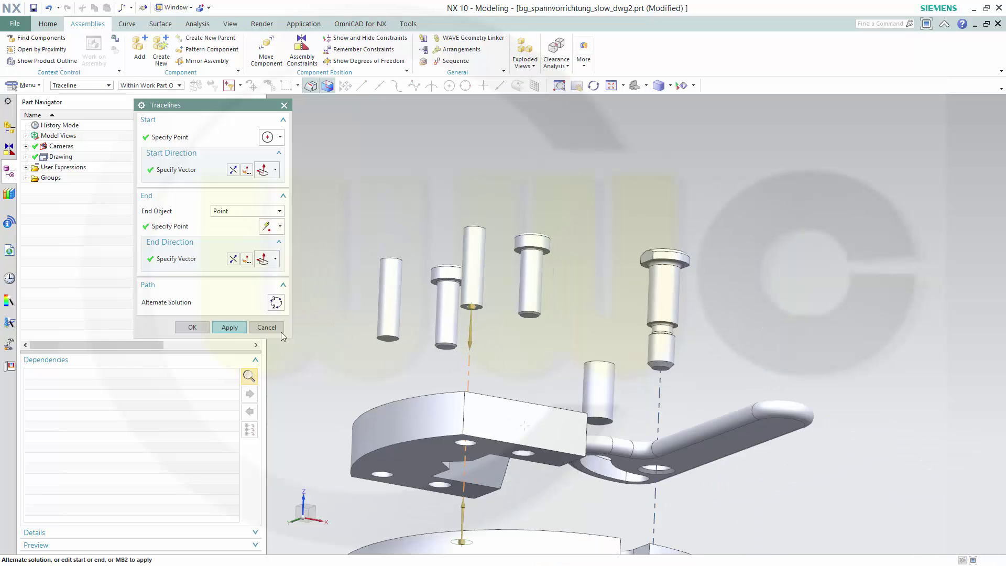
pyautogui.click(229, 327)
# Add a traceline from the front screw hole in the base plate to the bottom center of the front socket head screw
pyautogui.moveTo(494, 343)
pyautogui.mouseDown(button='middle')
pyautogui.moveTo(510, 416)
pyautogui.moveTo(499, 348)
pyautogui.mouseUp(button='middle')
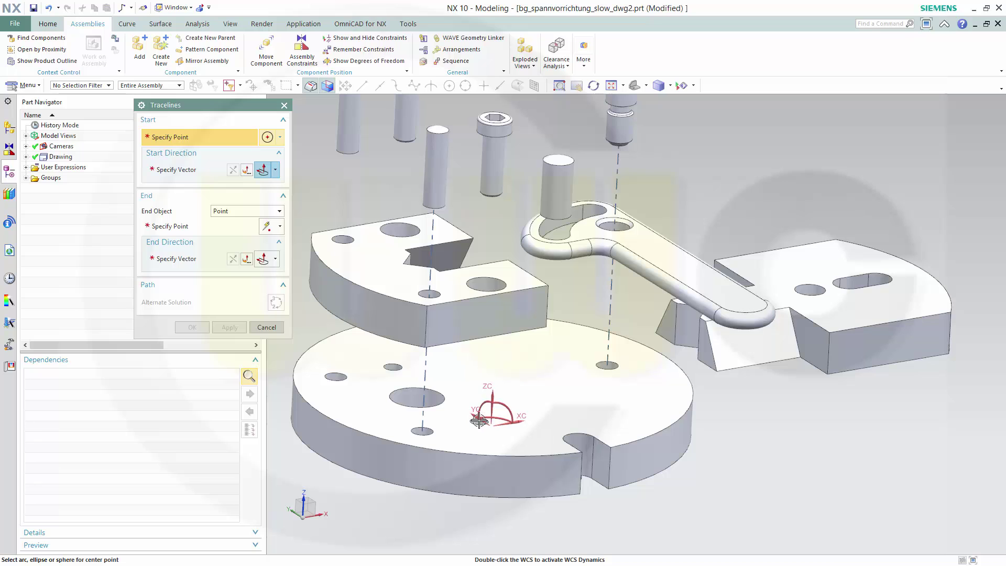
pyautogui.scroll(3, 474, 422)
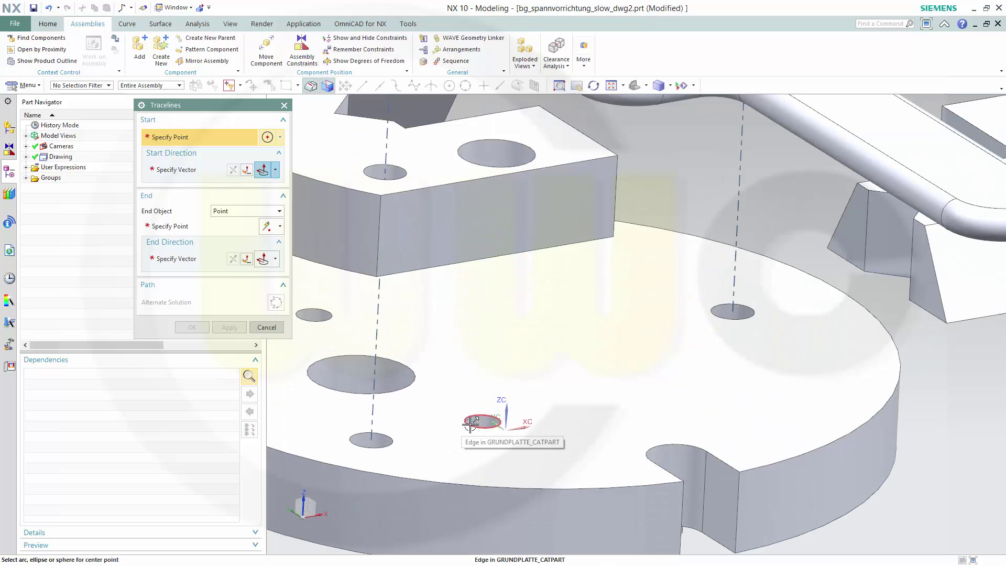
pyautogui.click(470, 422)
pyautogui.moveTo(515, 234); pyautogui.dragTo(559, 372, button='middle')
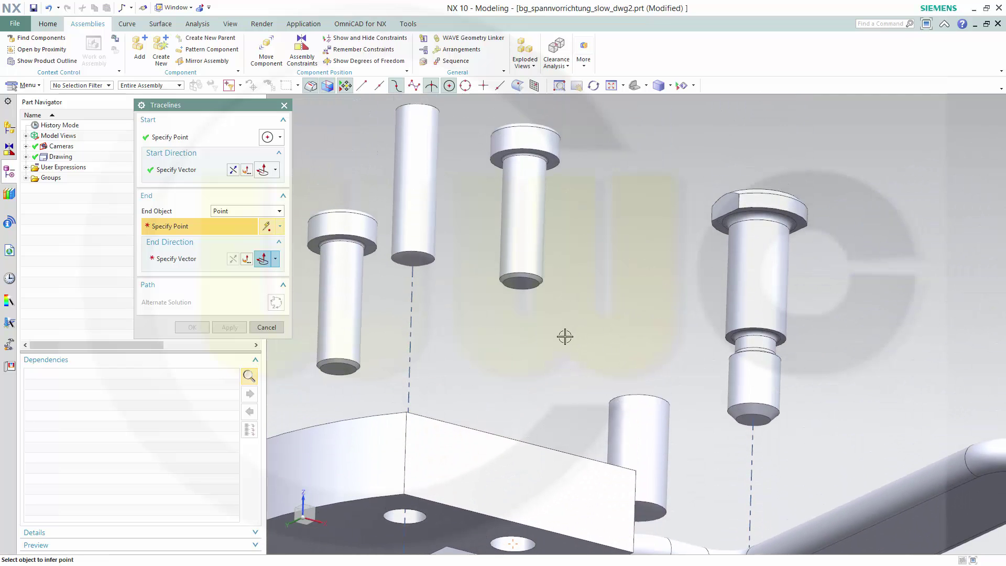
pyautogui.click(520, 282)
pyautogui.scroll(3, 462, 355)
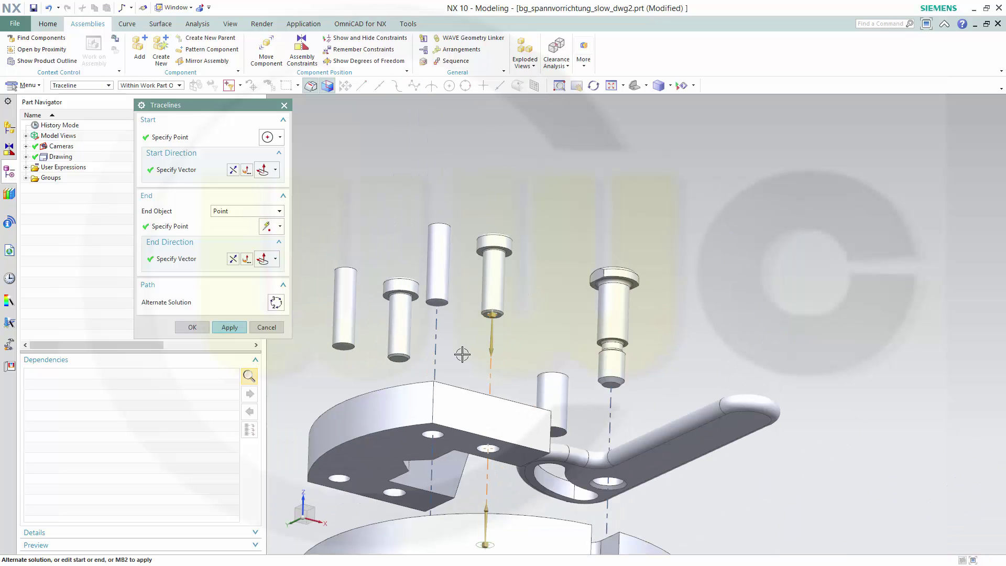
pyautogui.moveTo(414, 422); pyautogui.dragTo(545, 336, button='middle')
pyautogui.click(229, 328)
# Add a traceline from the rear pin hole in the base plate to the bottom center of the rear cylindrical pin ZYLINDERSTIFT
pyautogui.click(456, 362)
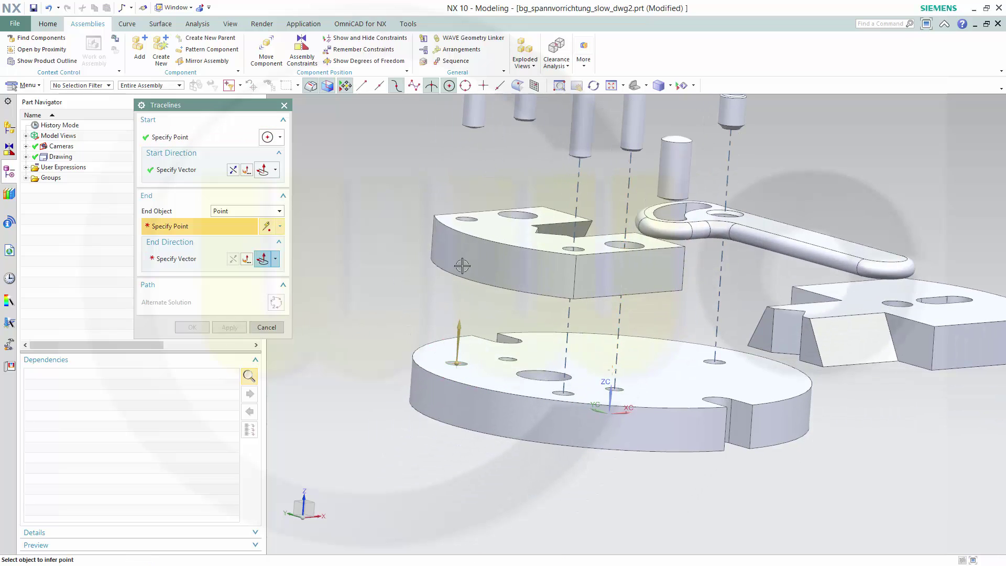
pyautogui.moveTo(480, 168); pyautogui.dragTo(516, 355, button='middle')
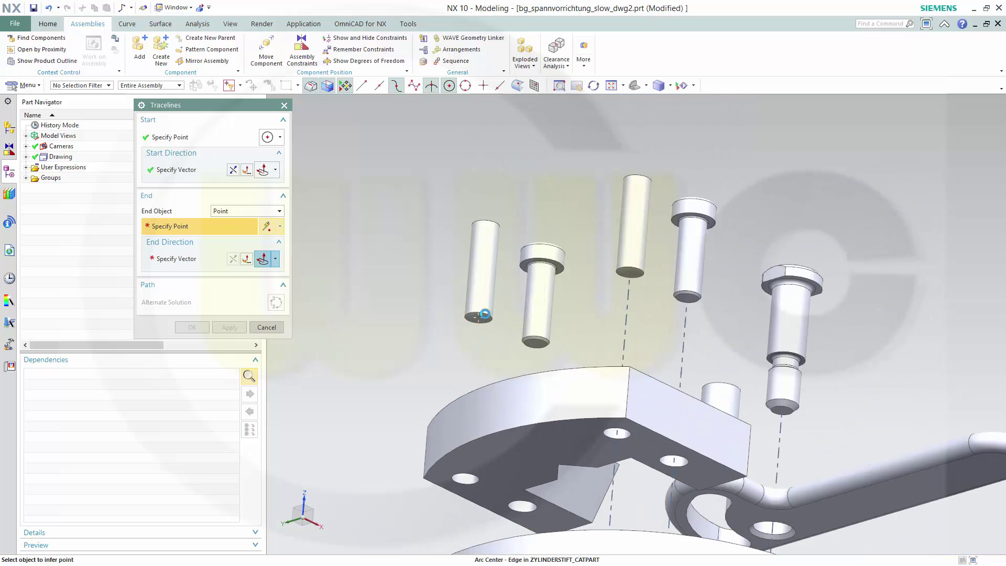
pyautogui.click(479, 318)
pyautogui.click(229, 328)
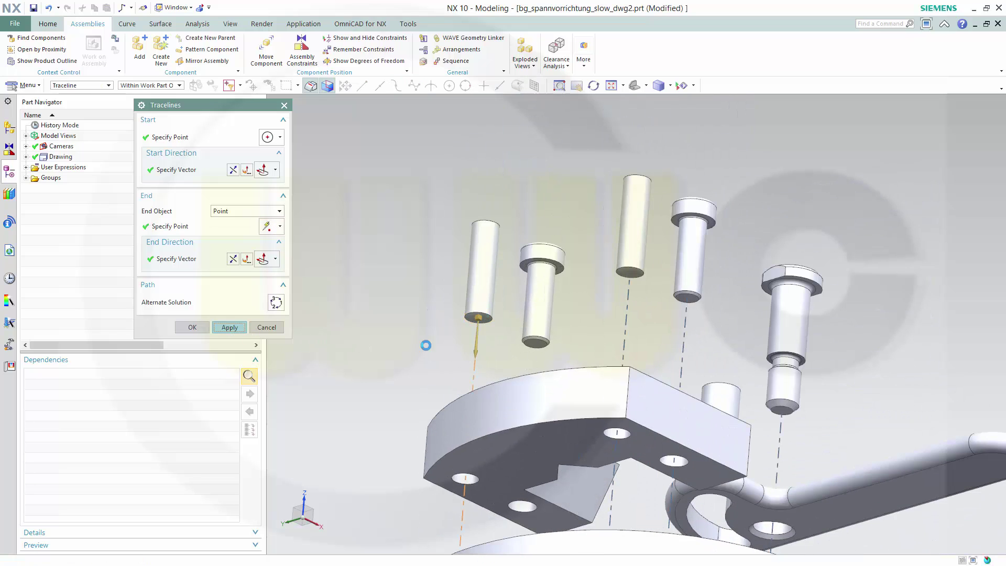
# Add a traceline from the rear screw hole in the base plate to the rear socket head screw's bottom center and finish the tracelines
pyautogui.moveTo(451, 346); pyautogui.dragTo(592, 189, button='middle')
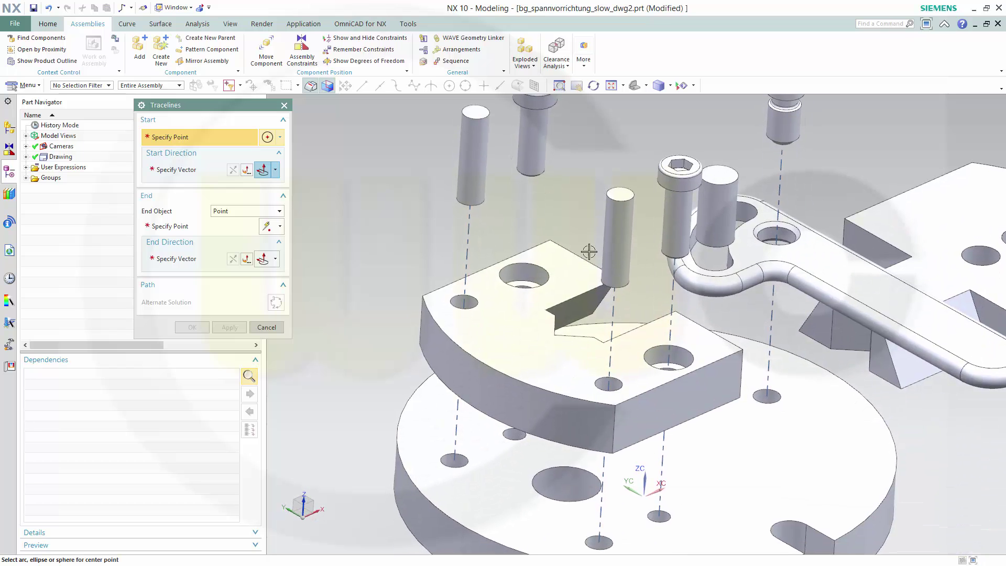
pyautogui.click(508, 441)
pyautogui.moveTo(552, 219); pyautogui.dragTo(544, 359, button='middle')
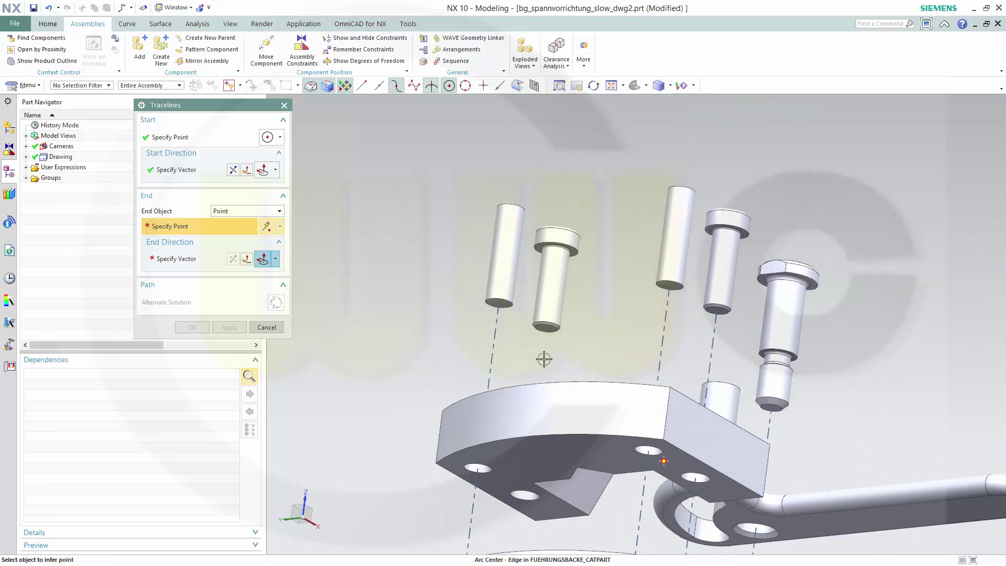
pyautogui.click(546, 328)
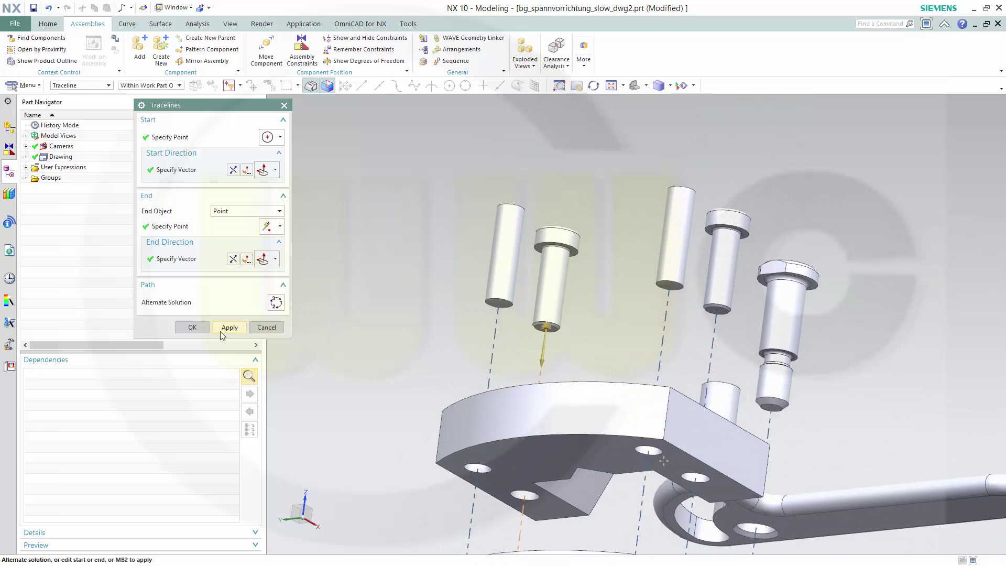
pyautogui.click(192, 327)
# Orient the exploded assembly obliquely from above and save that orientation in the model view "explosion"
pyautogui.scroll(-3, 622, 329)
pyautogui.moveTo(779, 353); pyautogui.dragTo(769, 221, button='middle')
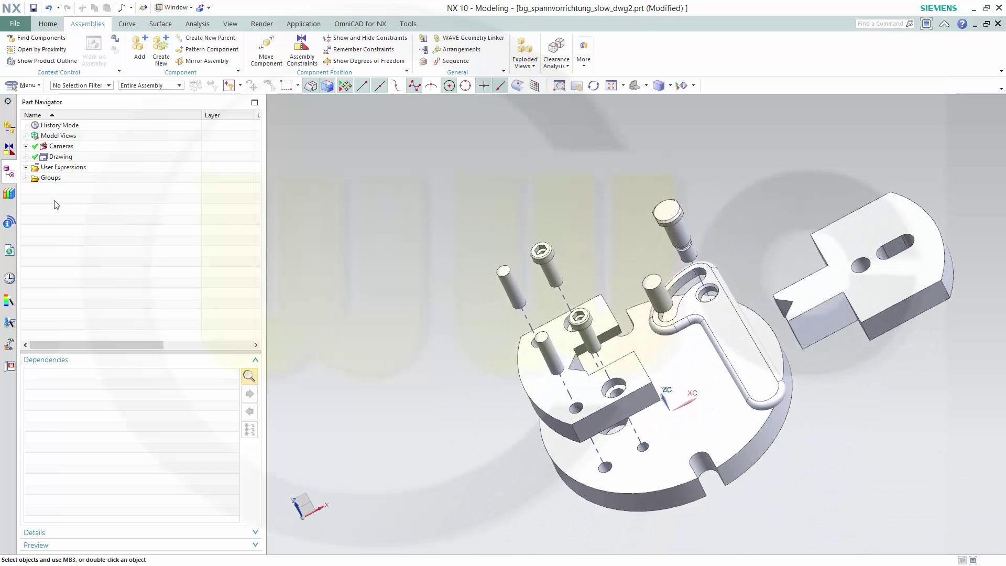
pyautogui.click(26, 136)
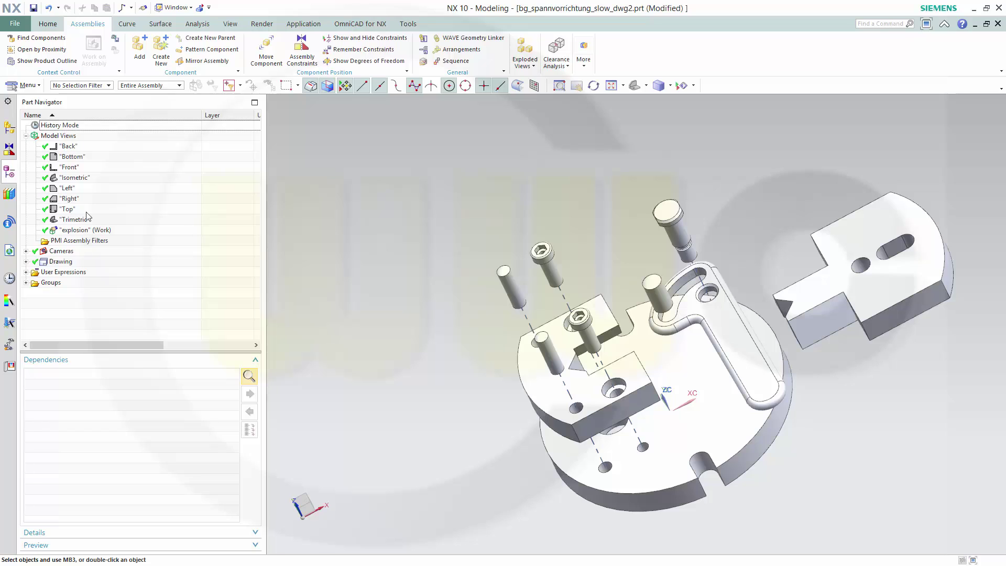
pyautogui.click(84, 231)
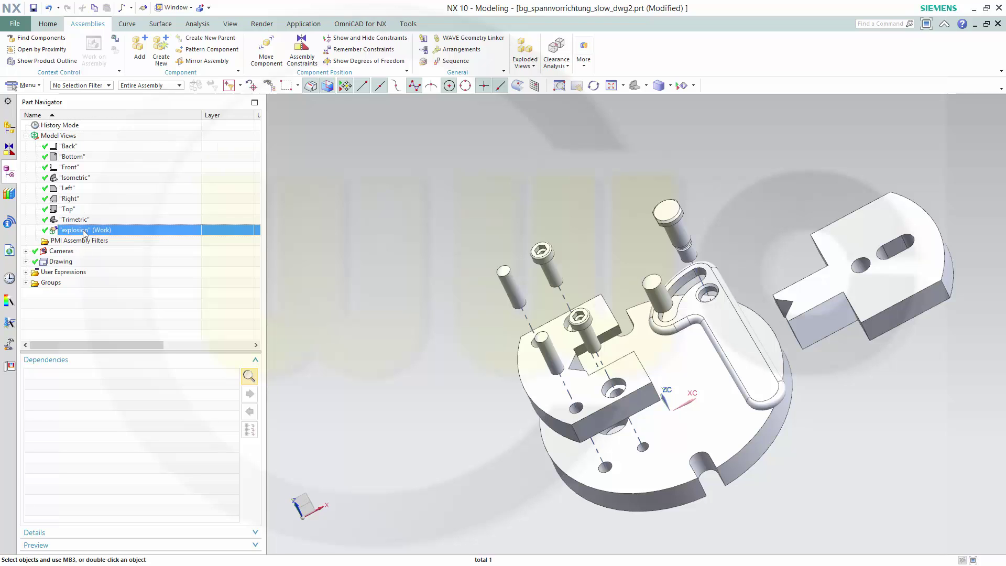
pyautogui.rightClick(85, 232)
pyautogui.click(105, 239)
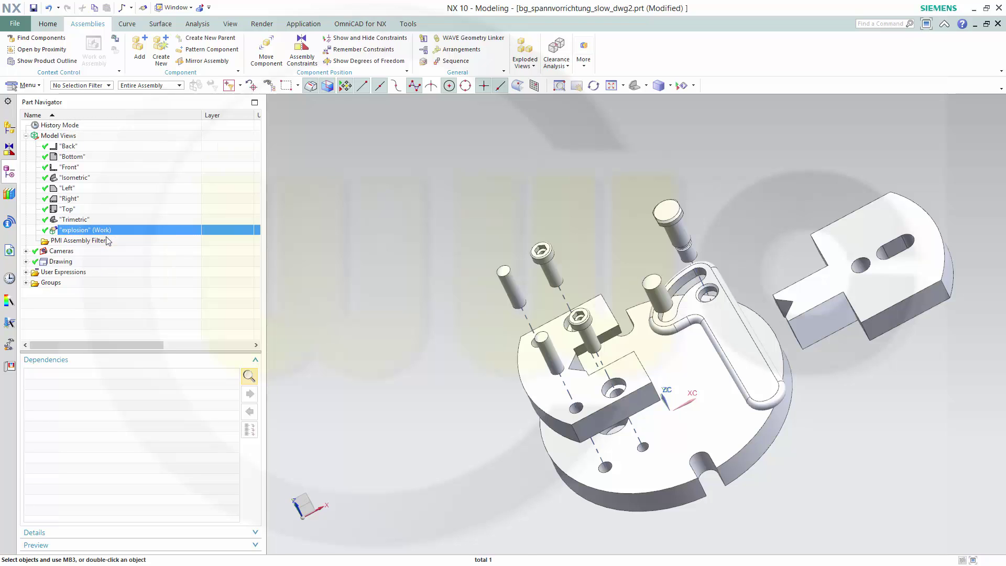
pyautogui.moveTo(560, 397); pyautogui.dragTo(419, 328, button='middle')
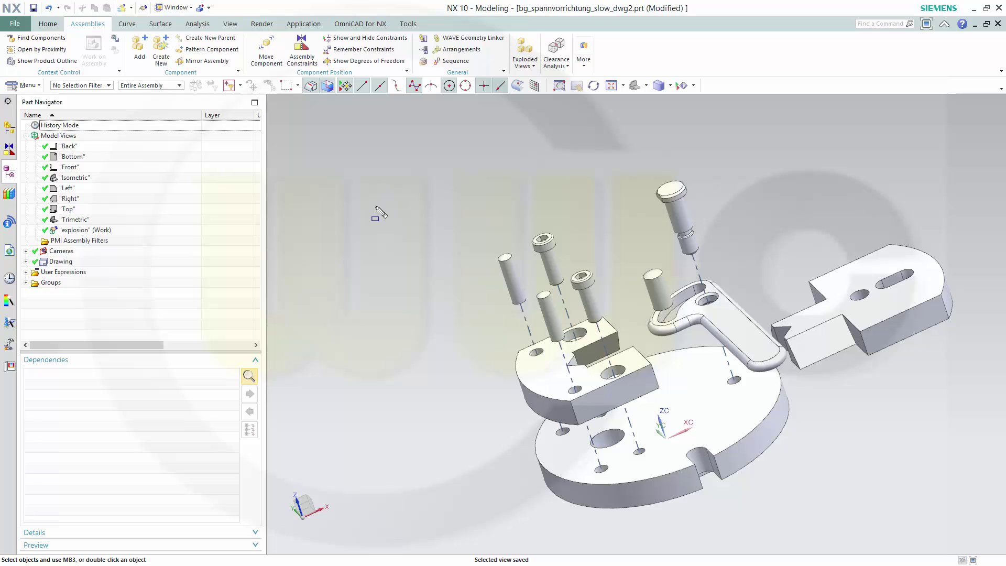
# Switch to the drawing sheet and start a base view of bg_spannvorrichtung_slow_dwg2.prt using the model view "explosion"
pyautogui.hotkey('ctrl', 'shift', 'd')
pyautogui.scroll(-2, 568, 278)
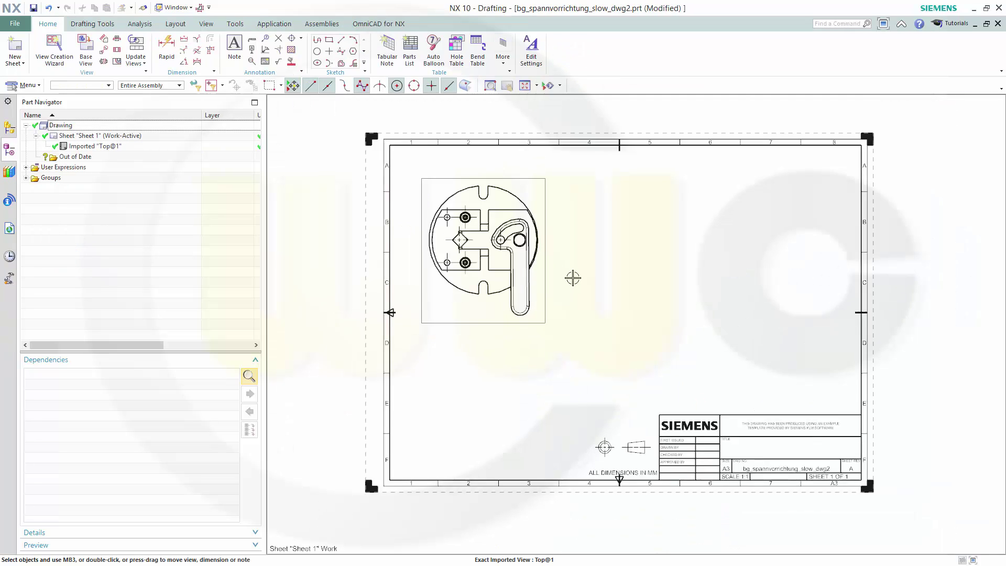
pyautogui.moveTo(581, 292)
pyautogui.keyDown('shift'); pyautogui.mouseDown(button='middle')
pyautogui.moveTo(631, 278)
pyautogui.moveTo(615, 317)
pyautogui.mouseUp(button='middle'); pyautogui.keyUp('shift')
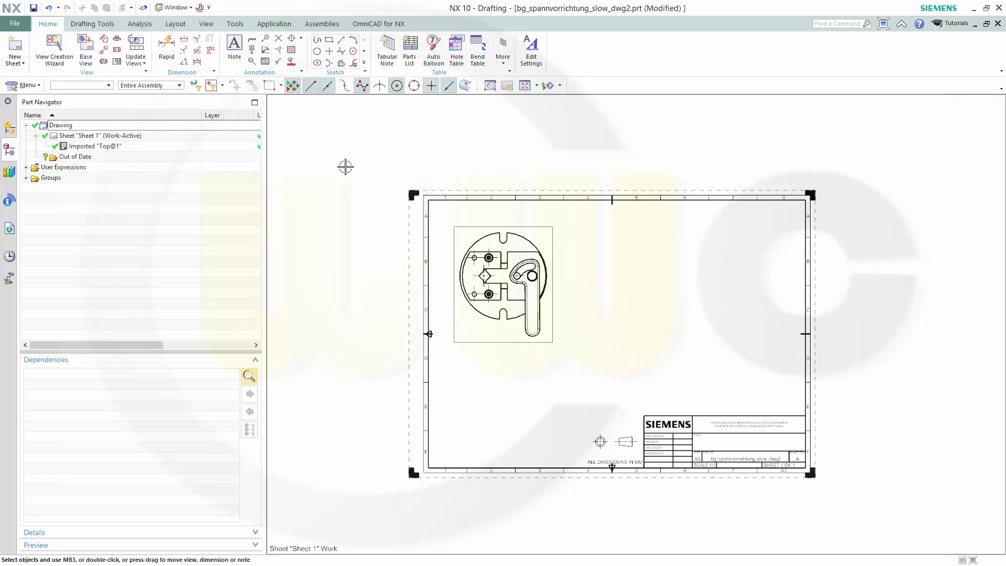
pyautogui.click(86, 55)
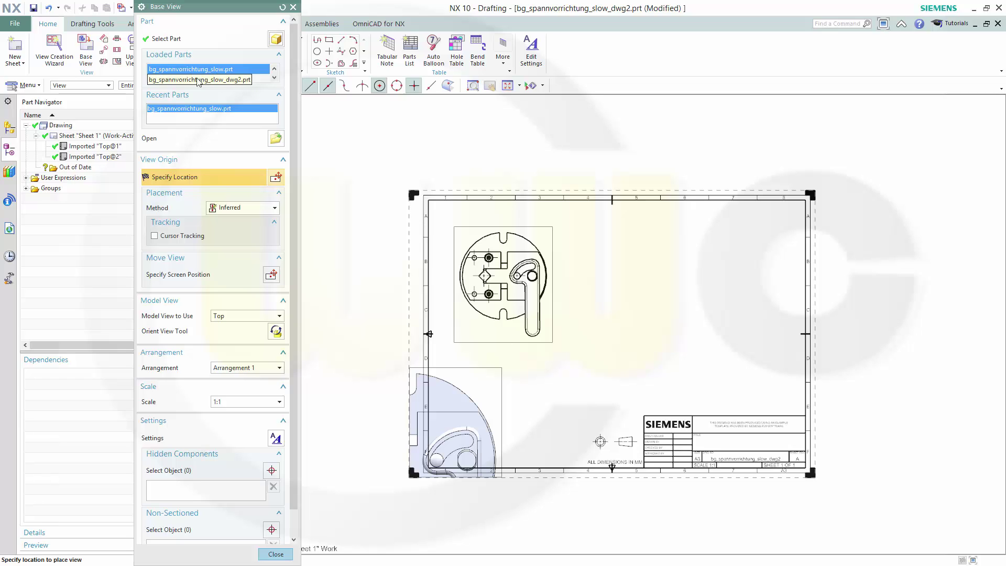
pyautogui.click(236, 80)
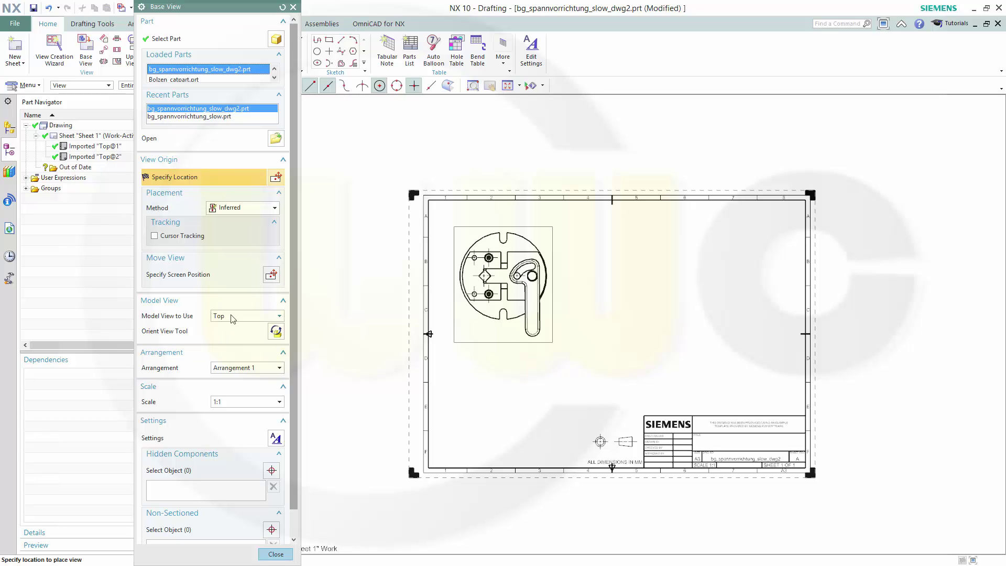
pyautogui.click(281, 316)
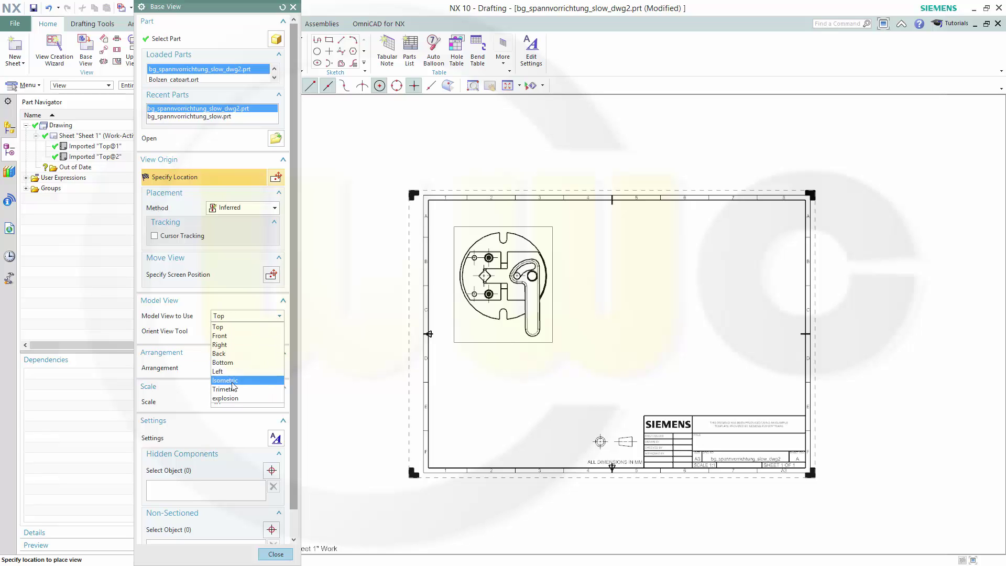
pyautogui.click(232, 399)
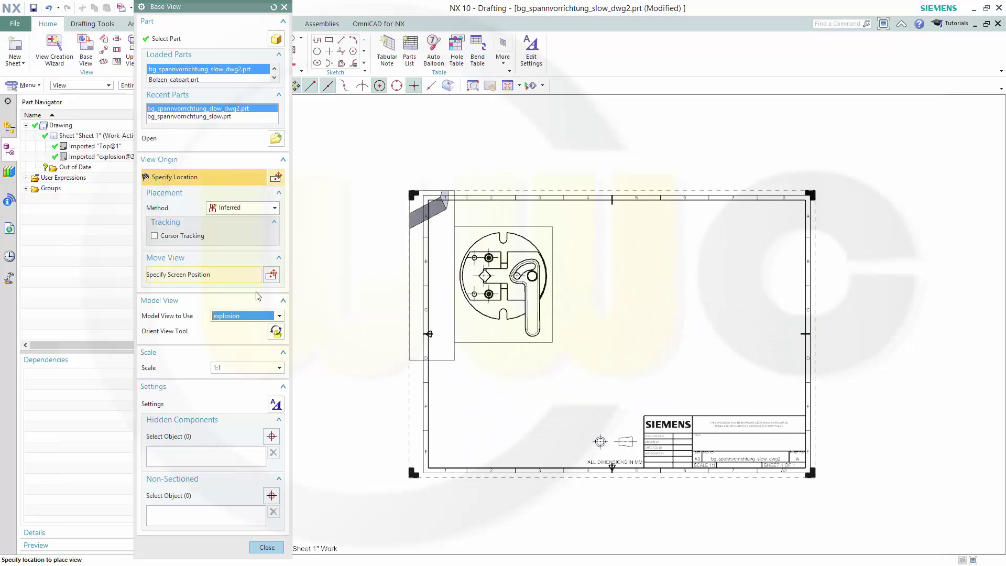
# Set the base view's scale to 1:2 and place it to the right of the top view, without adding any projected view
pyautogui.click(280, 368)
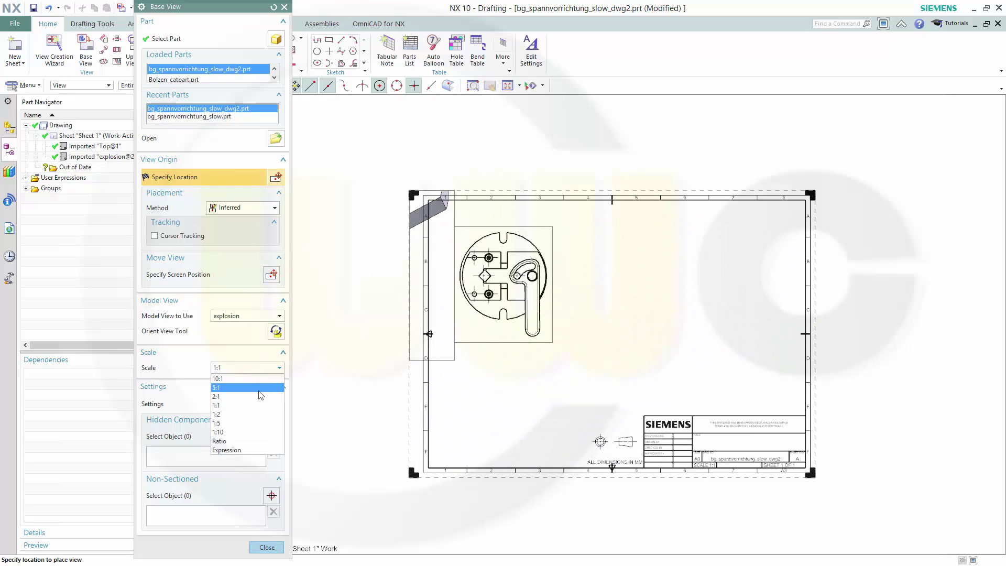
pyautogui.click(240, 414)
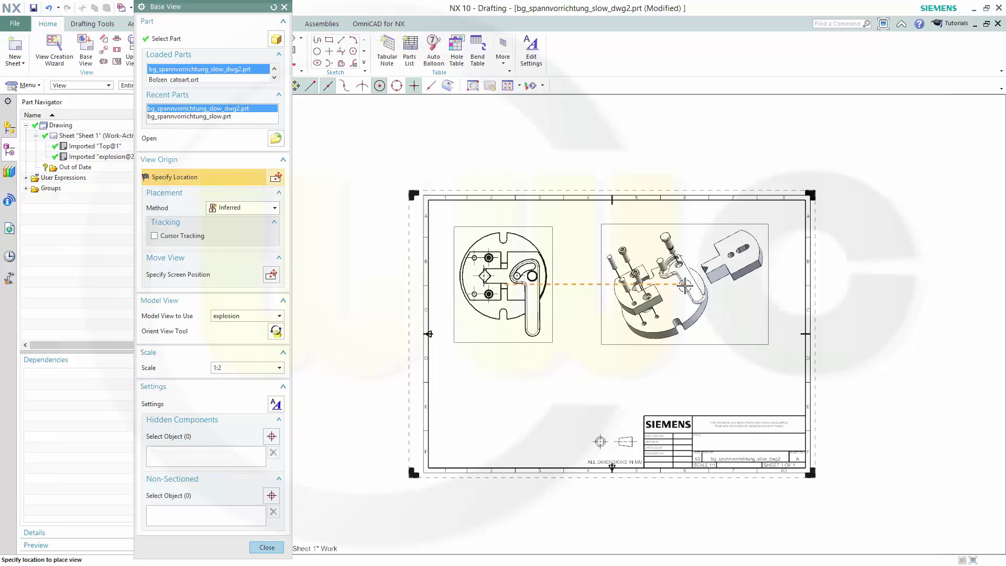
pyautogui.click(675, 287)
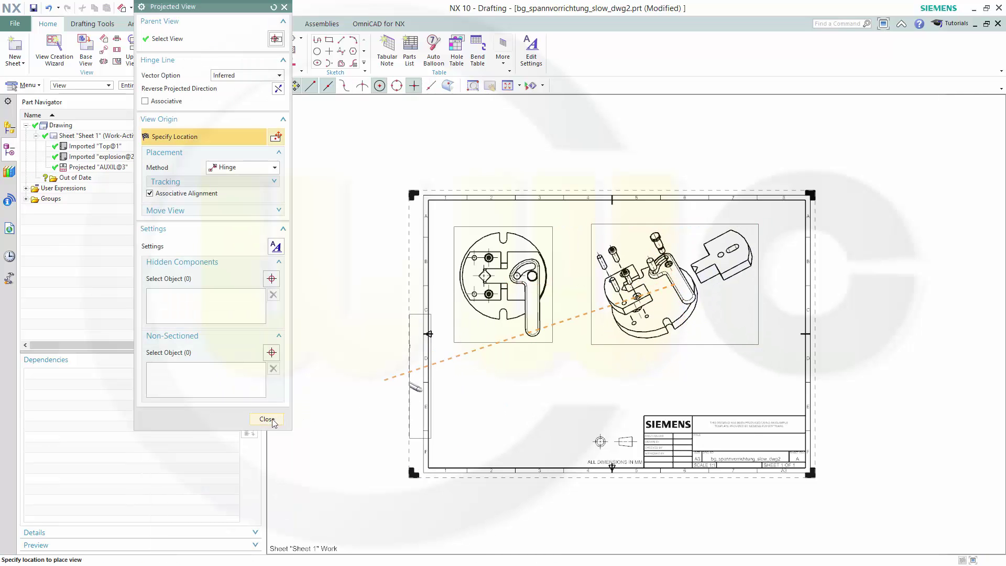
pyautogui.click(270, 419)
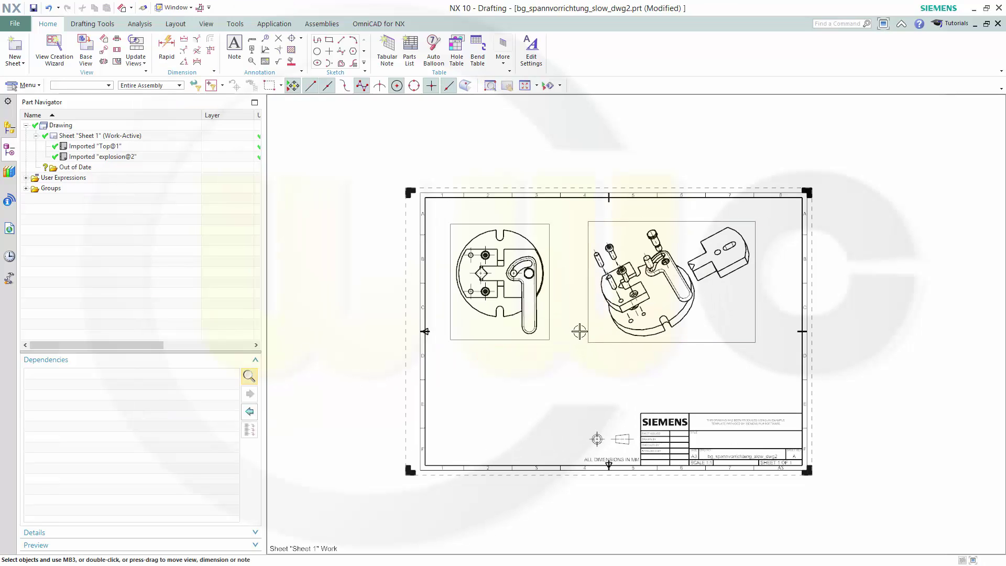
pyautogui.scroll(2, 725, 348)
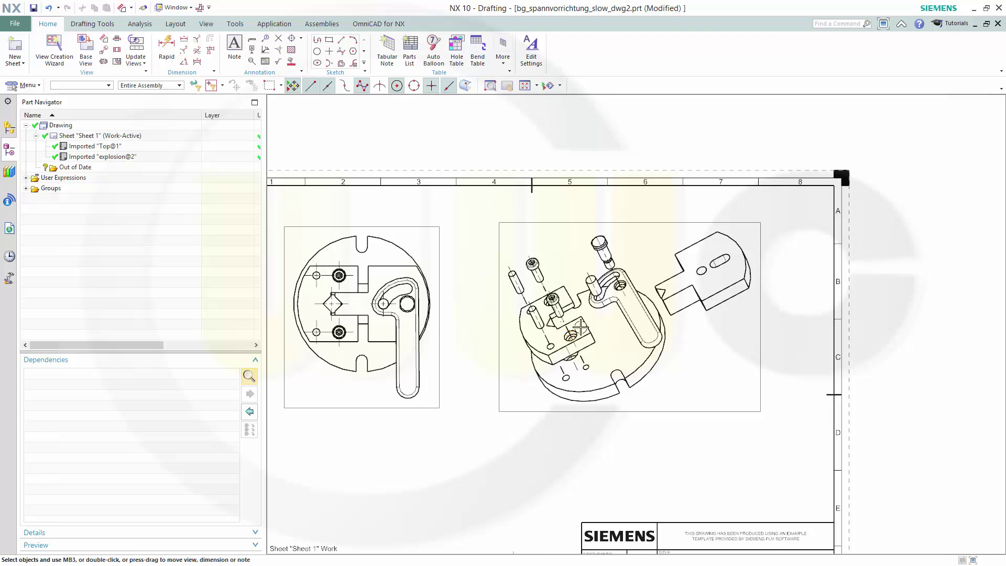